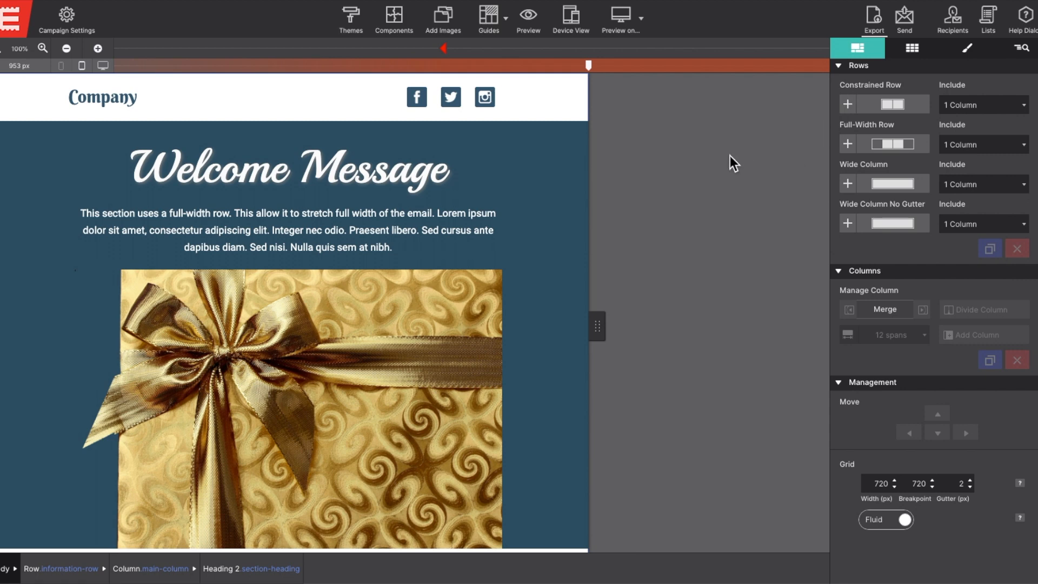
- Examine the whole email template from header to footer at desktop width
scroll(540, 216, "down", 1)
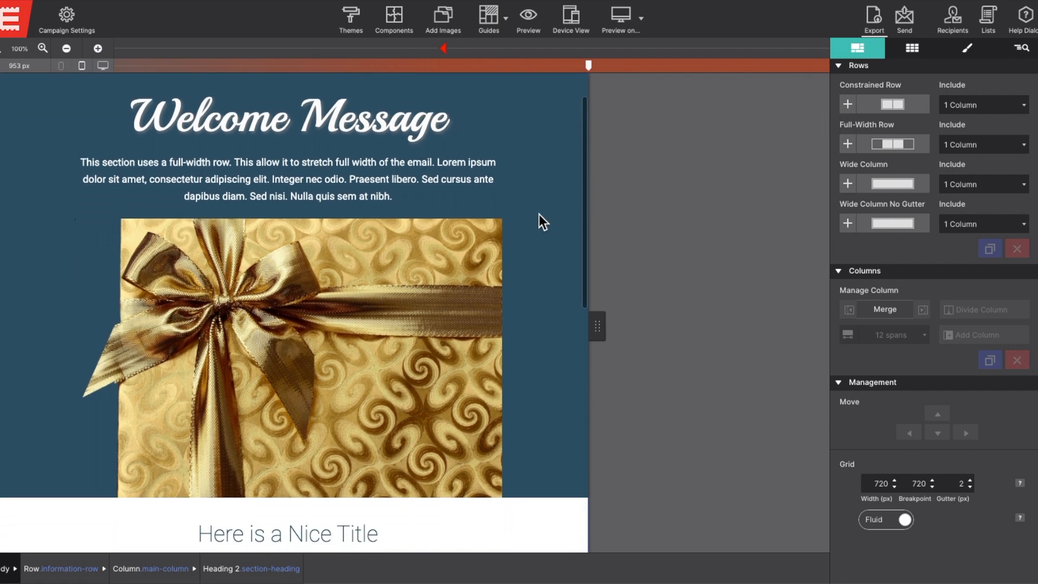
scroll(539, 214, "down", 5)
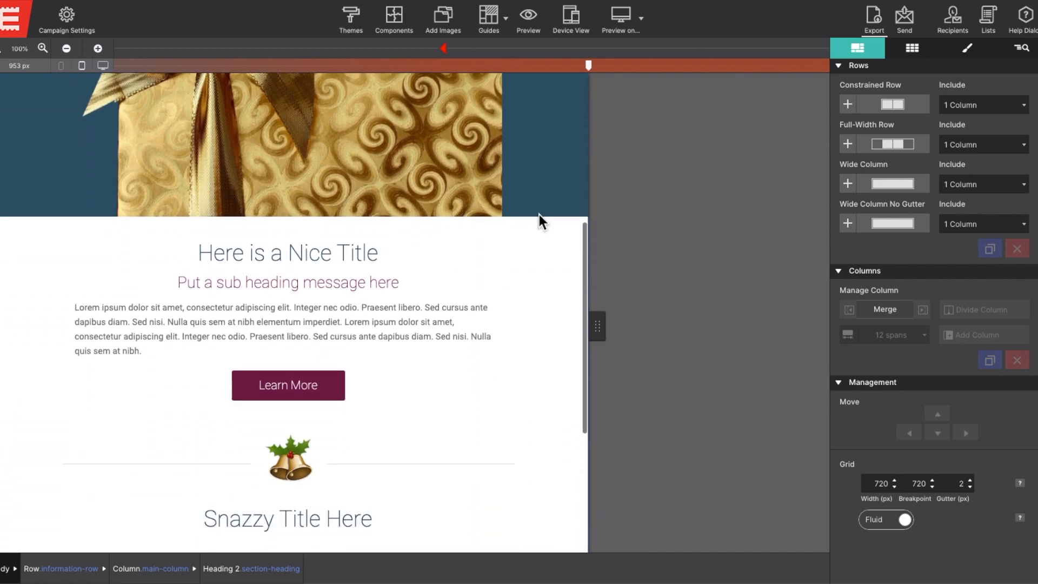
scroll(540, 215, "down", 5)
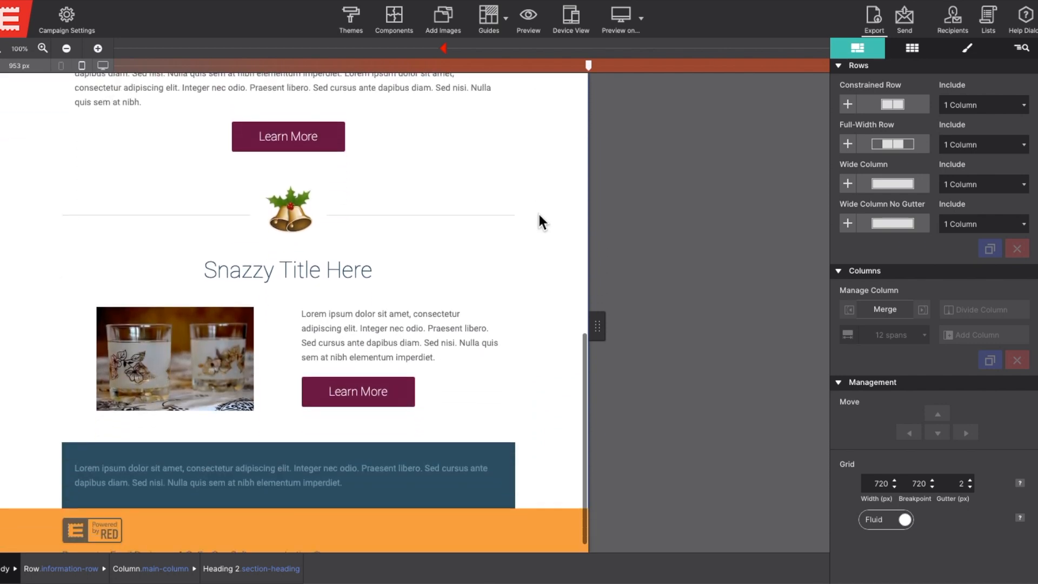
scroll(540, 222, "up", 1)
scroll(540, 216, "up", 5)
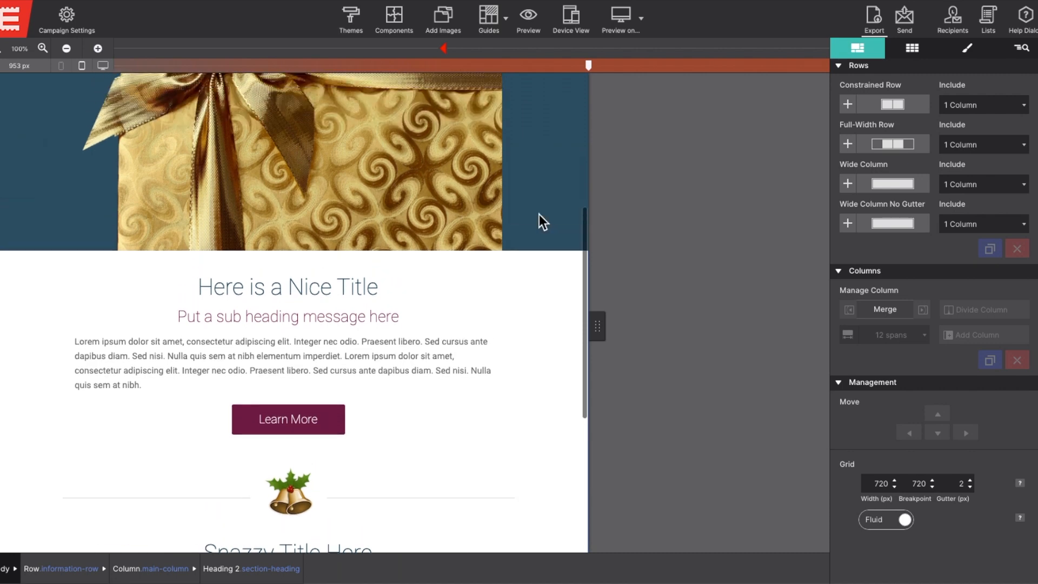
scroll(543, 222, "up", 8)
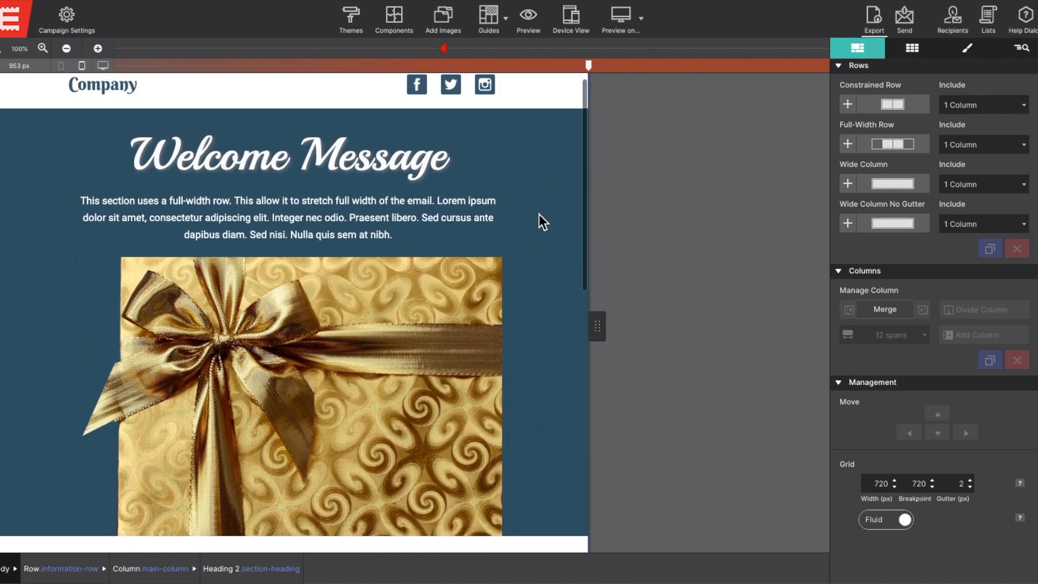
scroll(540, 222, "up", 1)
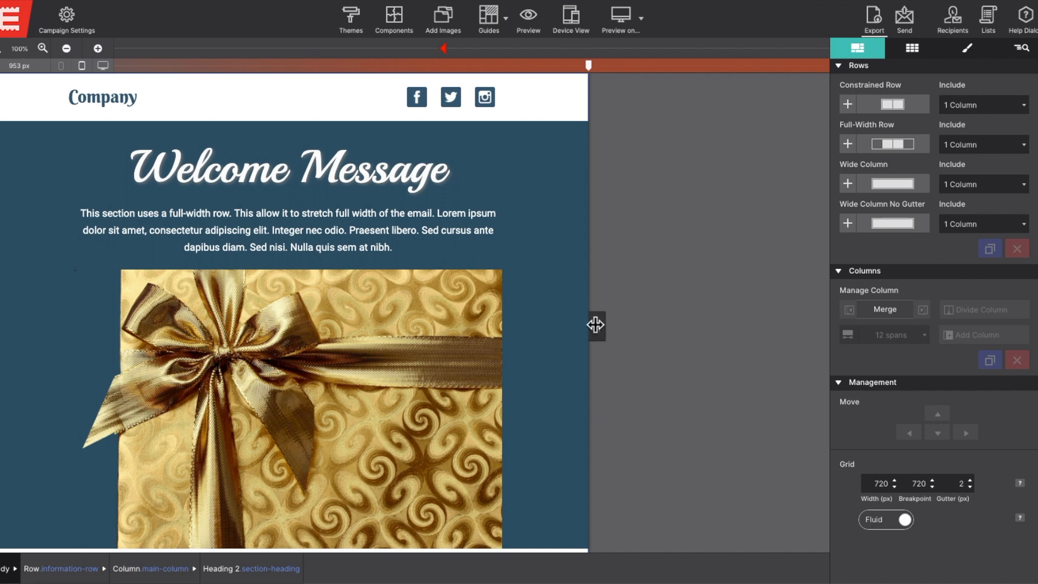
- Narrow the canvas to about 352 px and about 462 px, examining the email layout at each width
left_click_drag(595, 323, 205, 334)
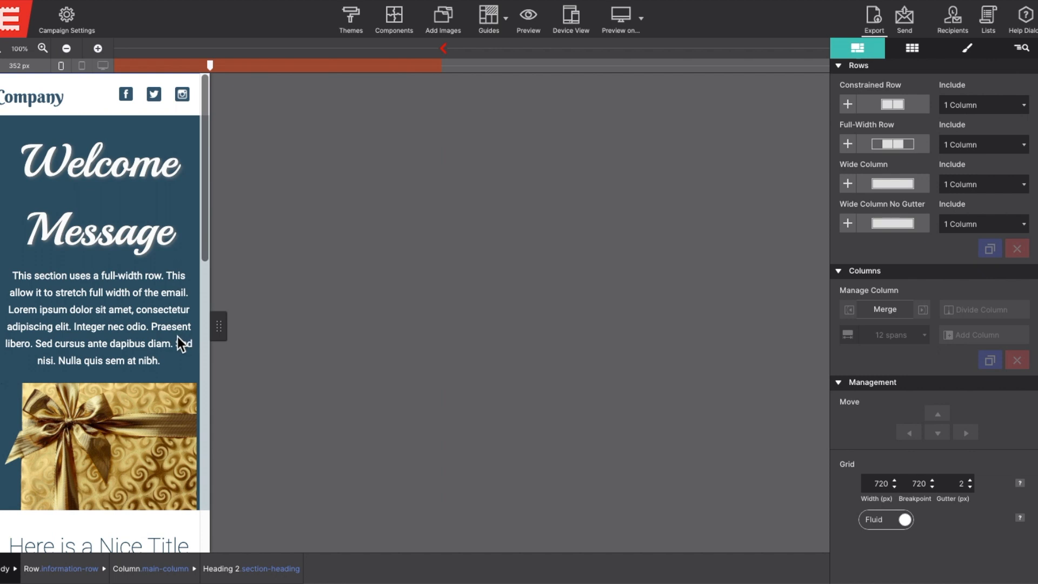
scroll(177, 337, "down", 5)
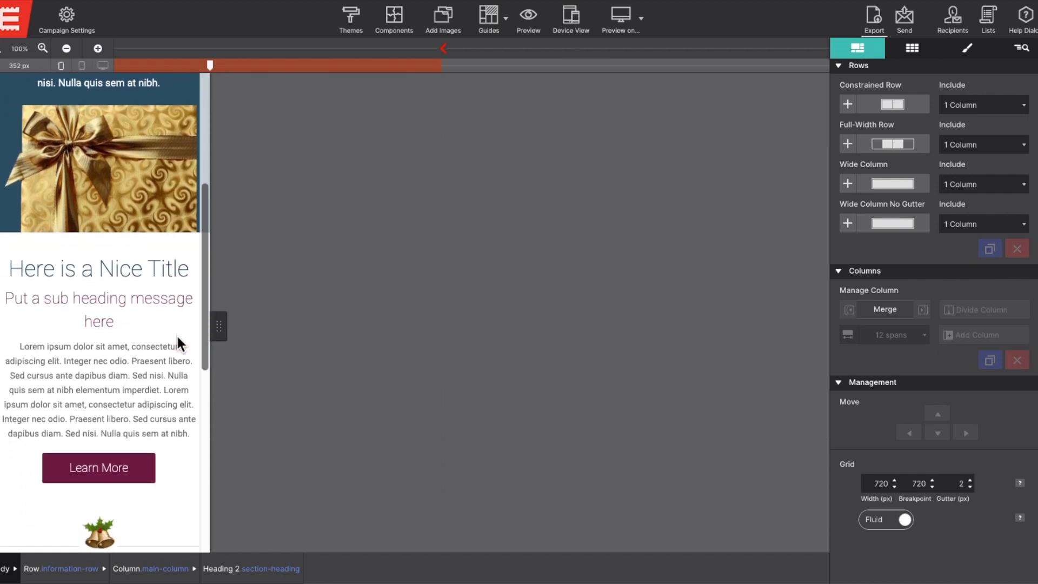
scroll(178, 338, "down", 5)
scroll(177, 336, "down", 3)
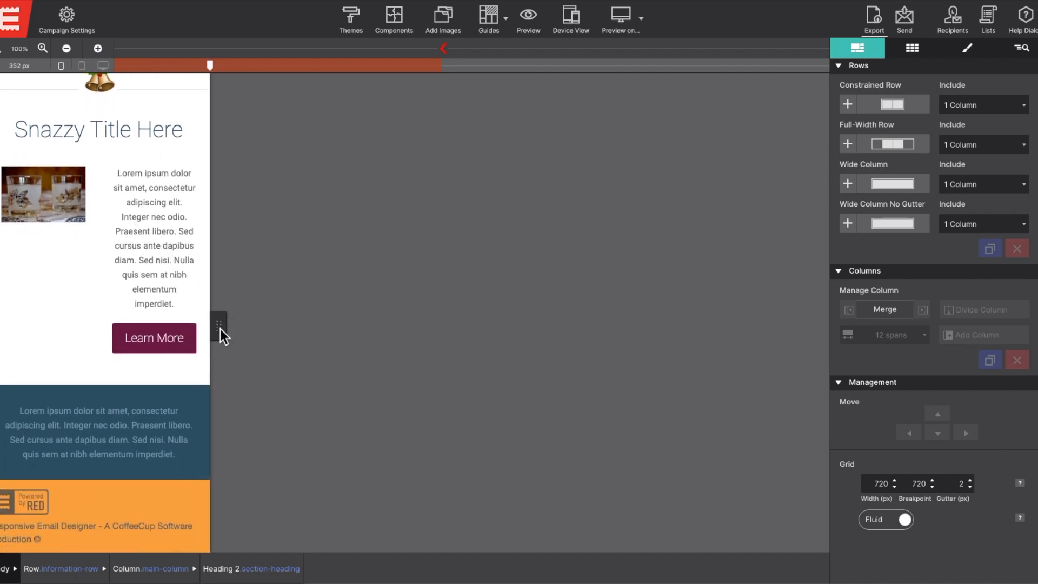
left_click_drag(216, 328, 273, 326)
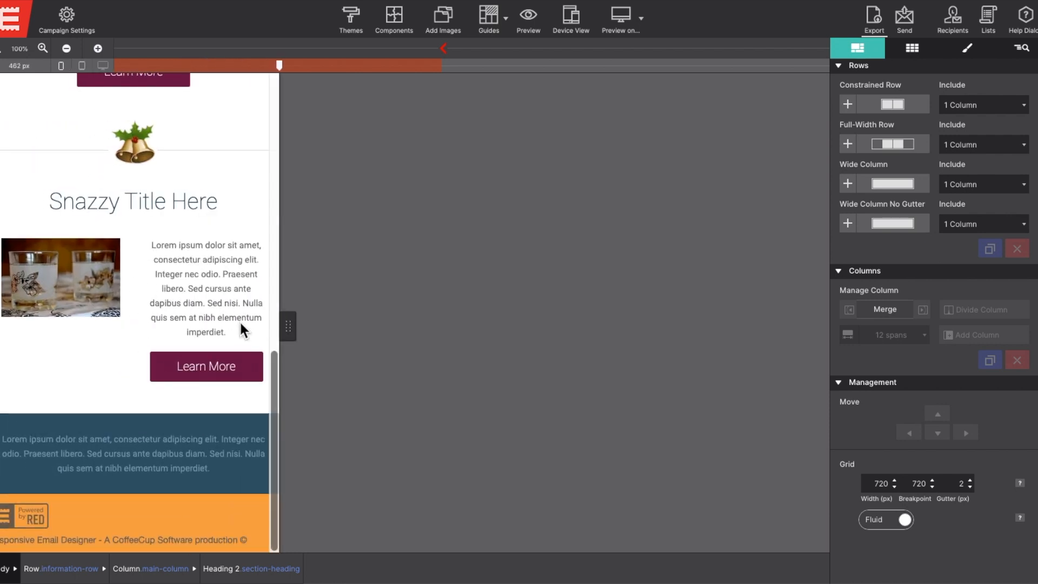
scroll(239, 320, "up", 3)
scroll(241, 314, "up", 8)
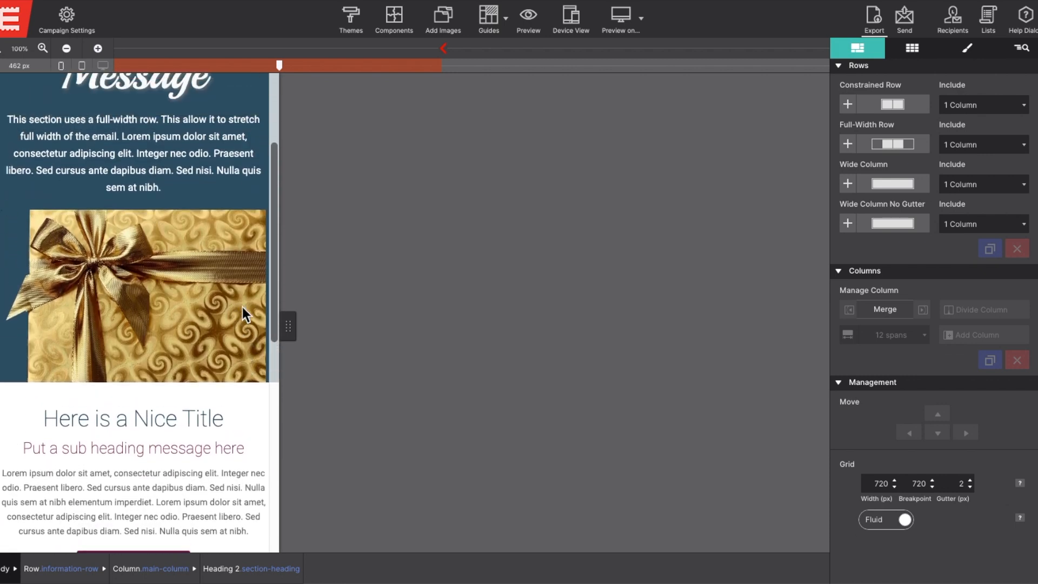
scroll(242, 307, "up", 4)
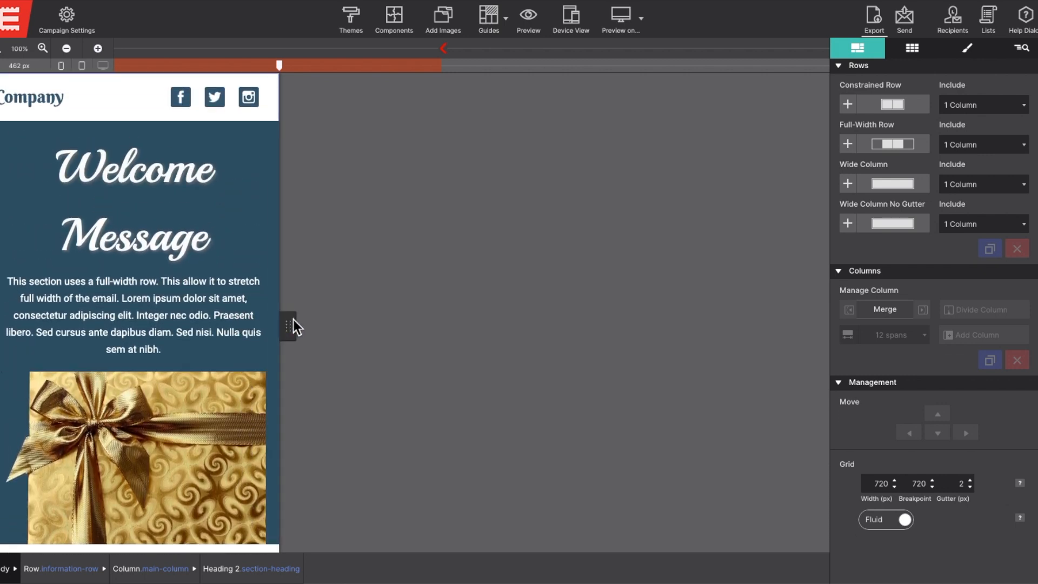
- Compare the layout at the 720 px breakpoint with wider canvas widths of about 1021, 824 and 955 px
left_click_drag(293, 319, 621, 300)
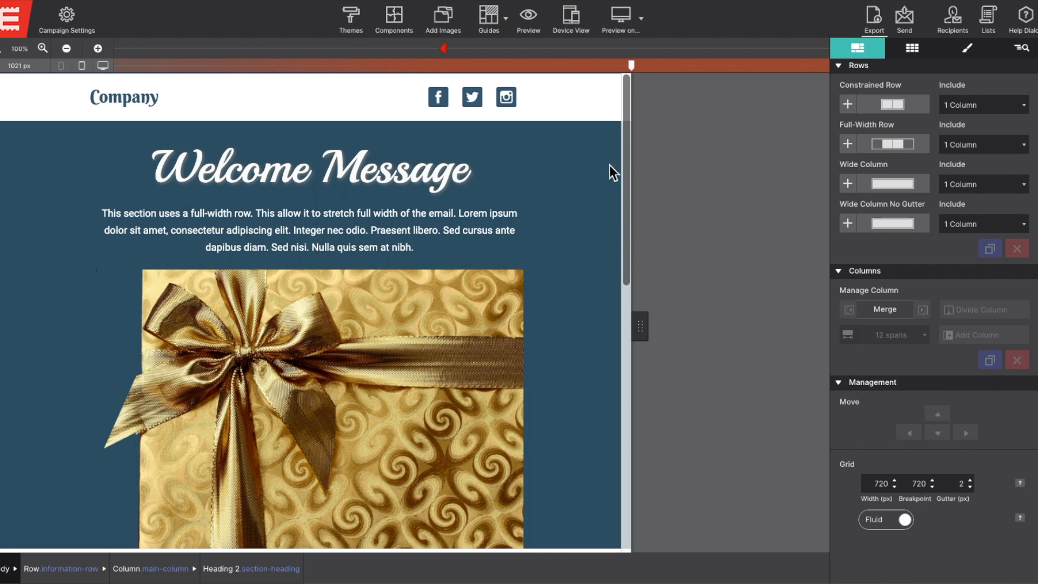
left_click(444, 48)
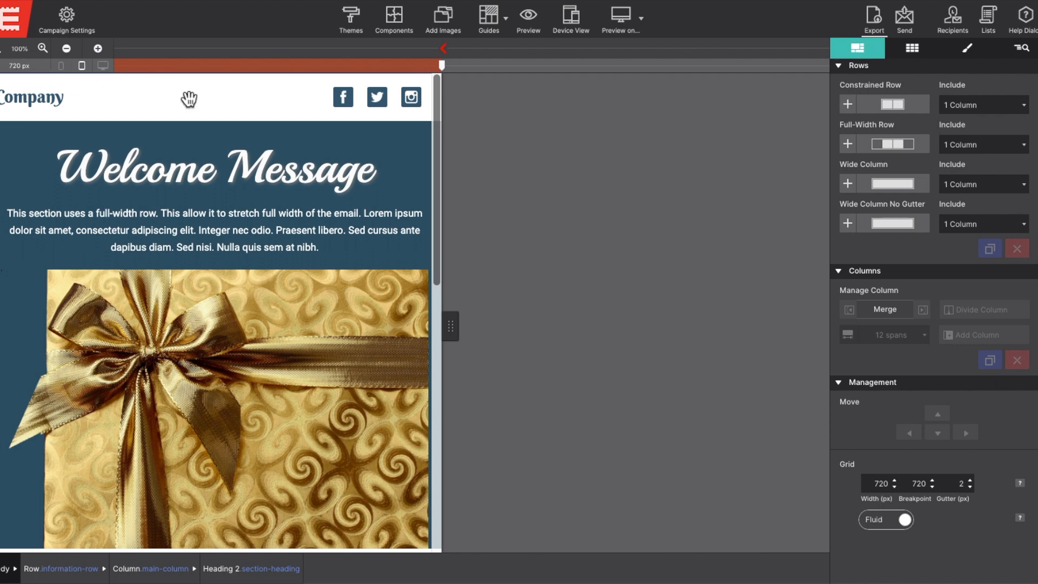
left_click_drag(452, 326, 507, 326)
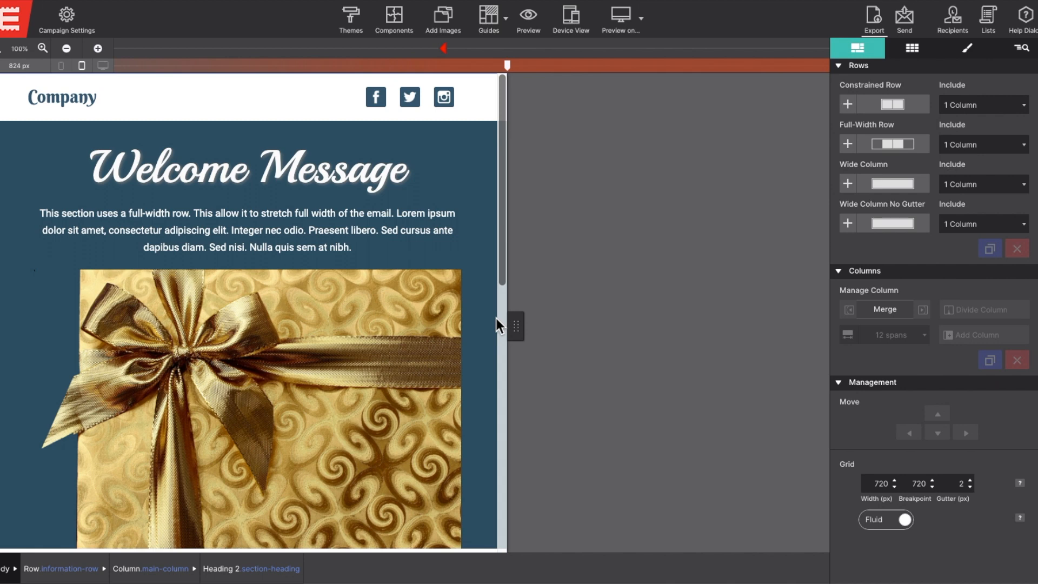
left_click_drag(519, 324, 583, 324)
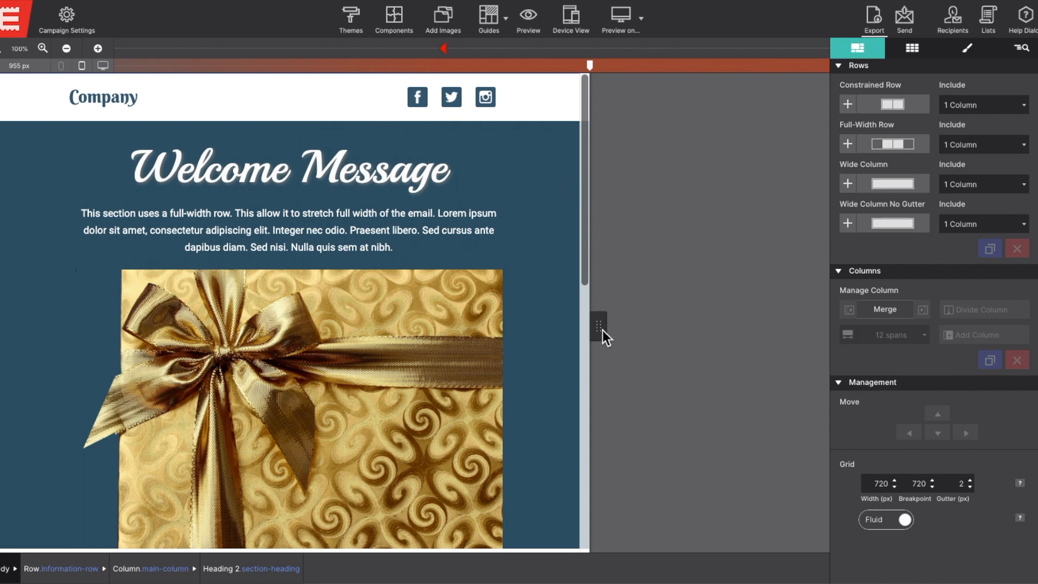
- Add a breakpoint at about 549 px and set the Welcome Message heading's font size to 52 px
left_click_drag(595, 325, 330, 327)
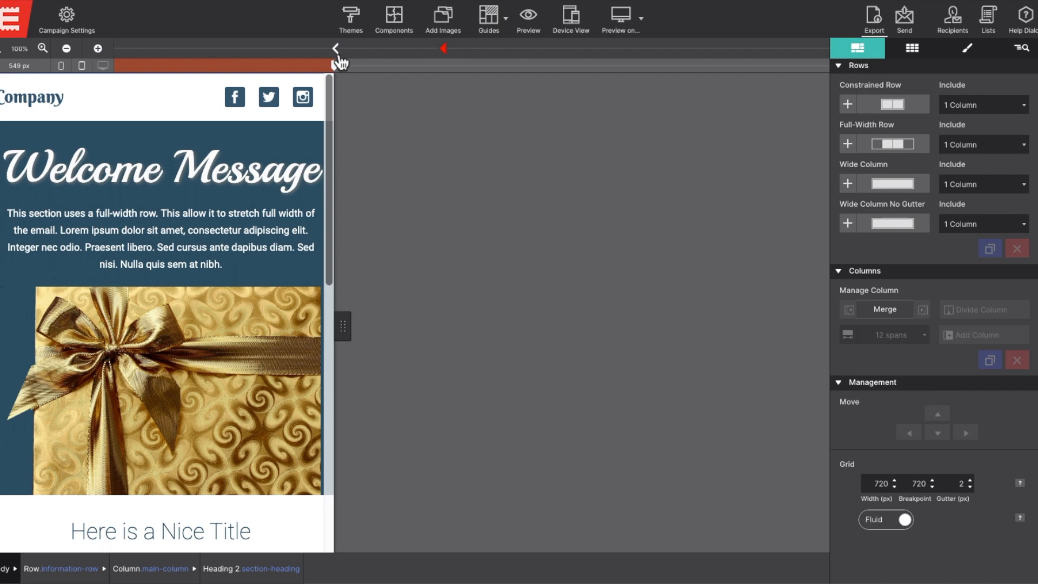
left_click(105, 185)
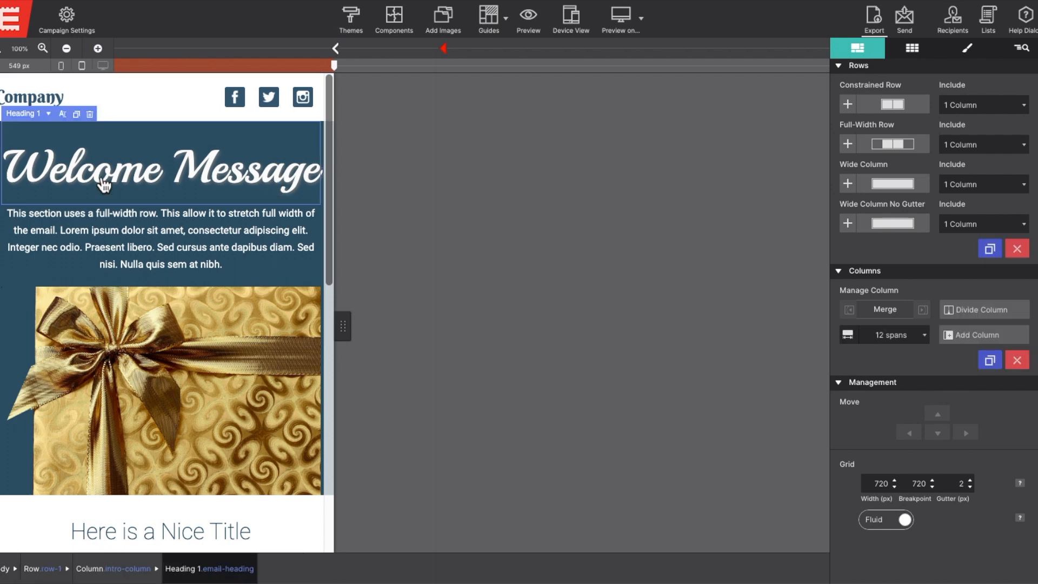
double_click(63, 174)
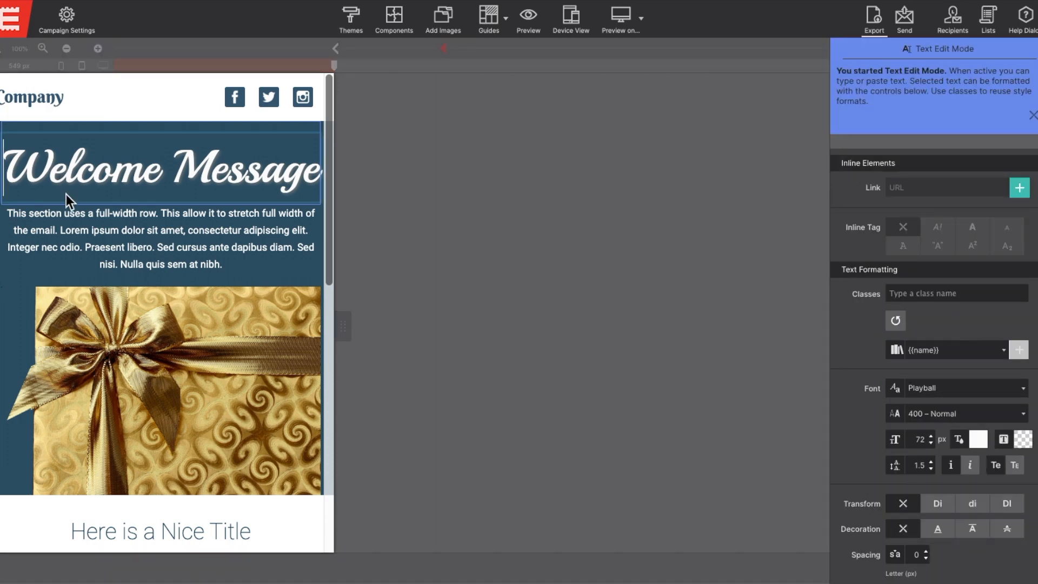
key("Escape")
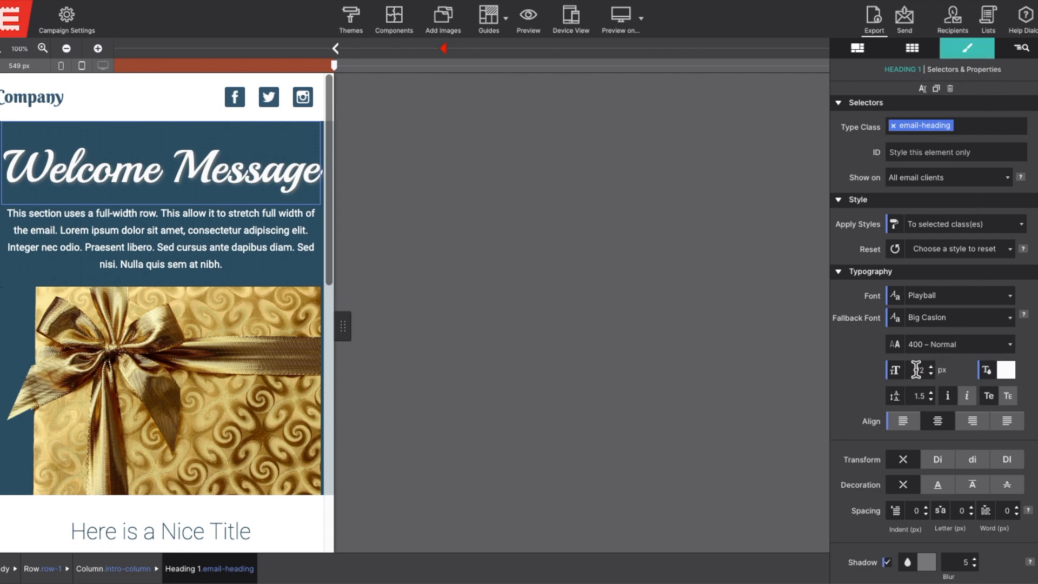
type("52")
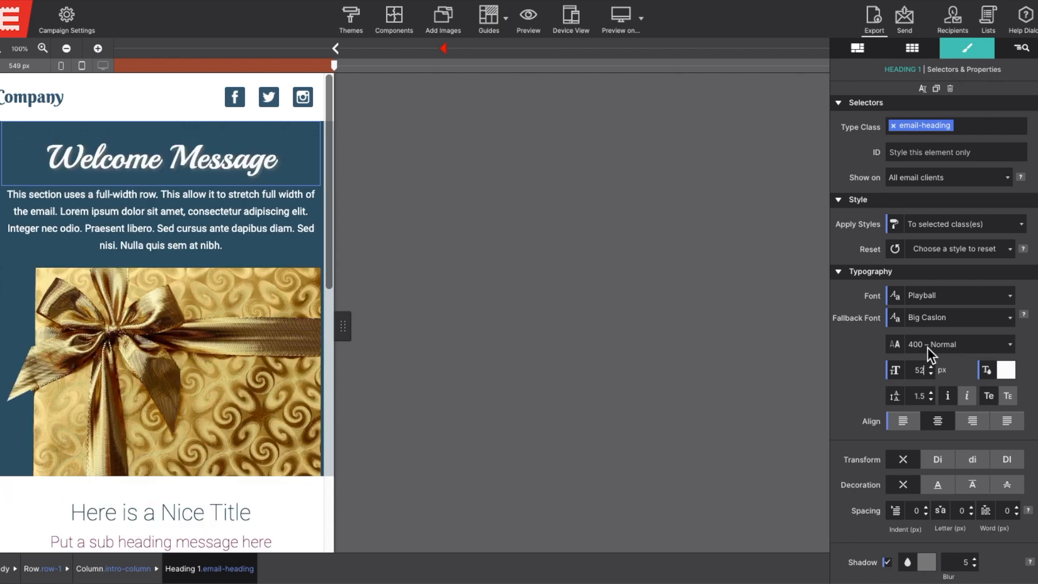
- Add another breakpoint at about 407 px and set the Welcome Message heading's font size to 30 px
left_click_drag(338, 326, 315, 325)
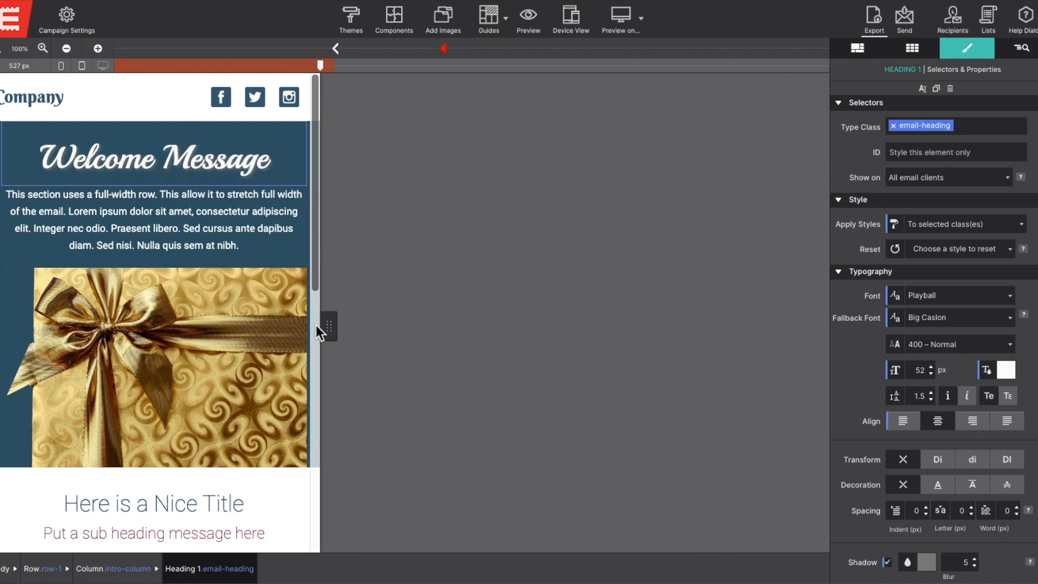
left_click_drag(326, 330, 244, 320)
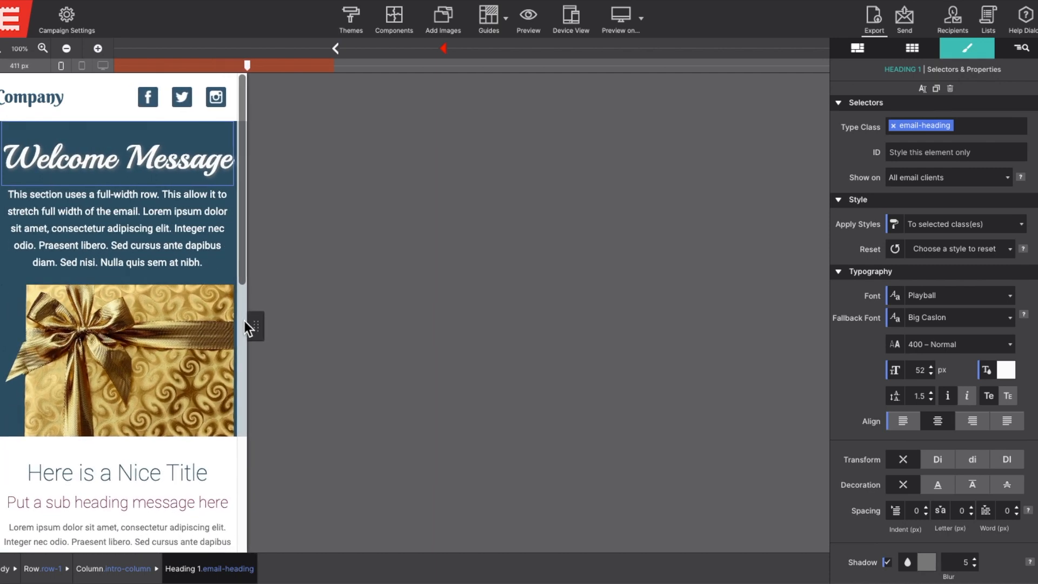
left_click(243, 47)
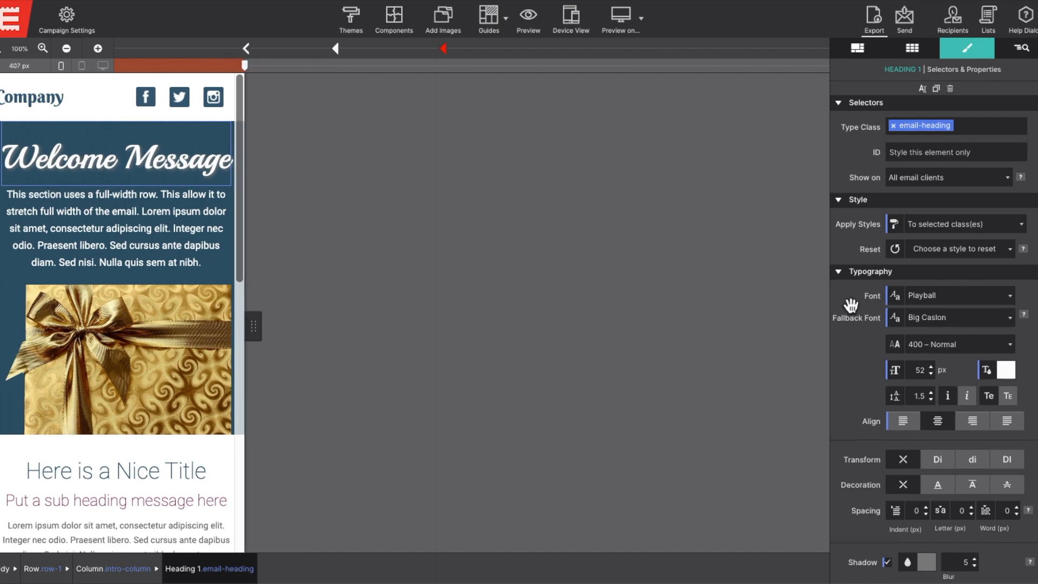
left_click_drag(909, 370, 929, 369)
type("30")
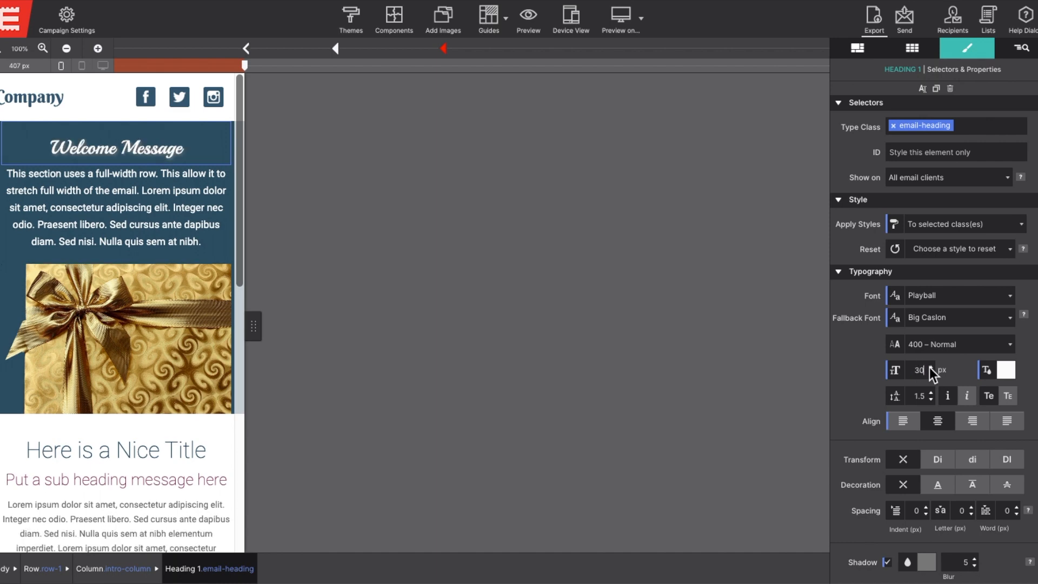
scroll(857, 355, "down", 5)
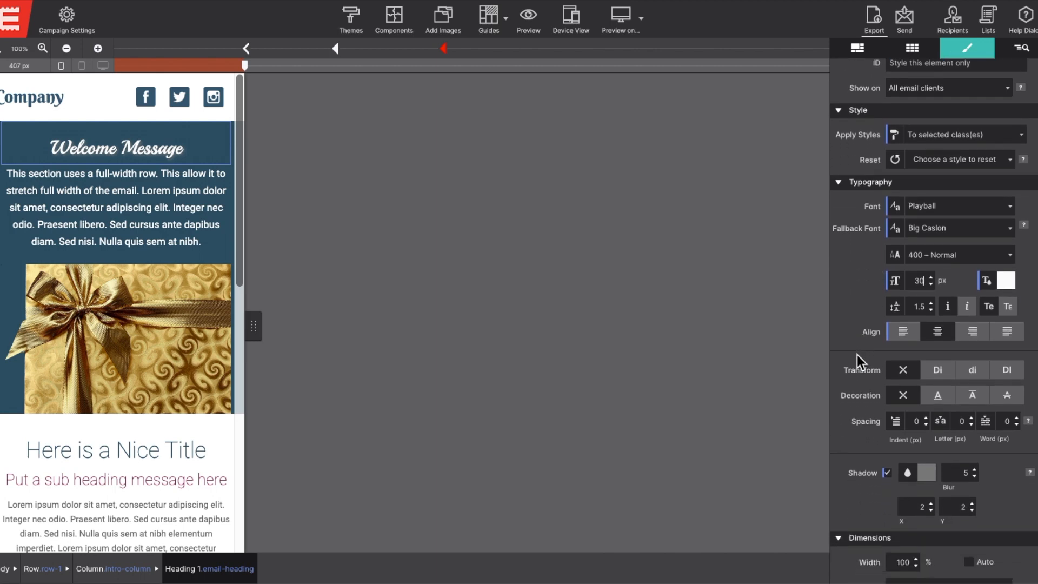
scroll(857, 355, "down", 1)
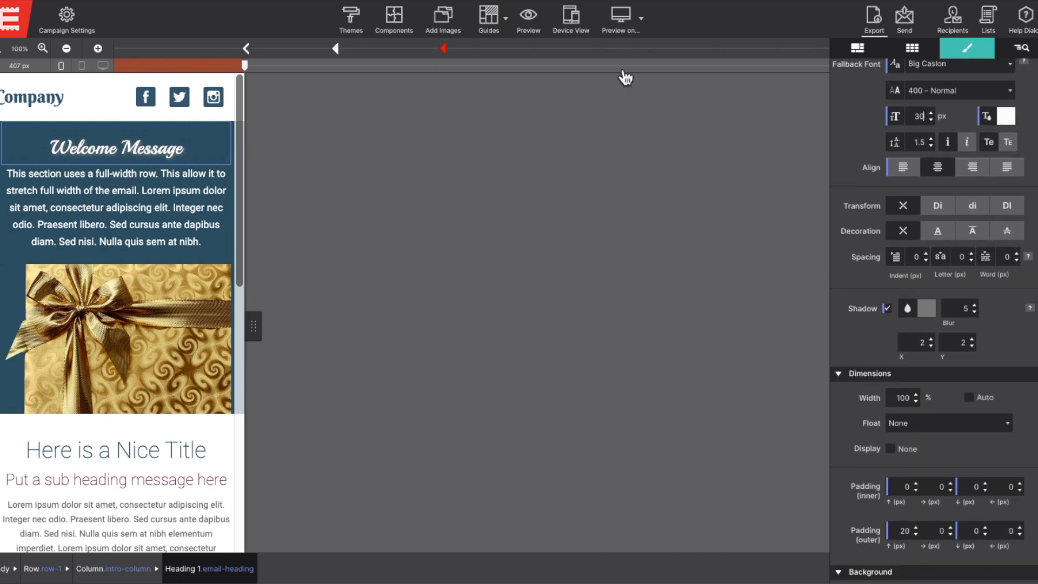
- Check the Welcome Message heading across the breakpoints by resizing the canvas, ending at a width of about 833 px
left_click_drag(255, 330, 261, 324)
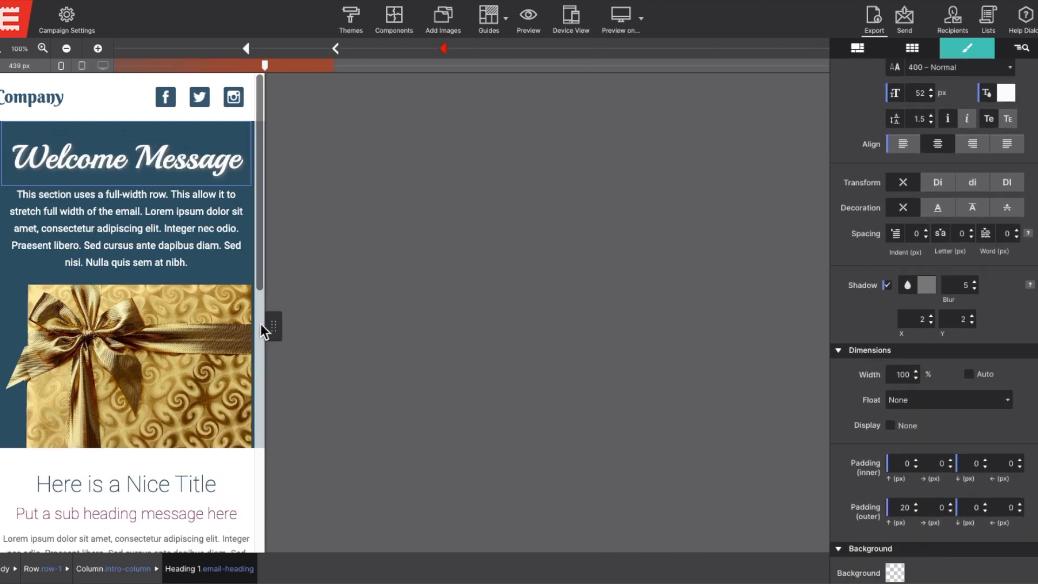
left_click_drag(334, 320, 341, 324)
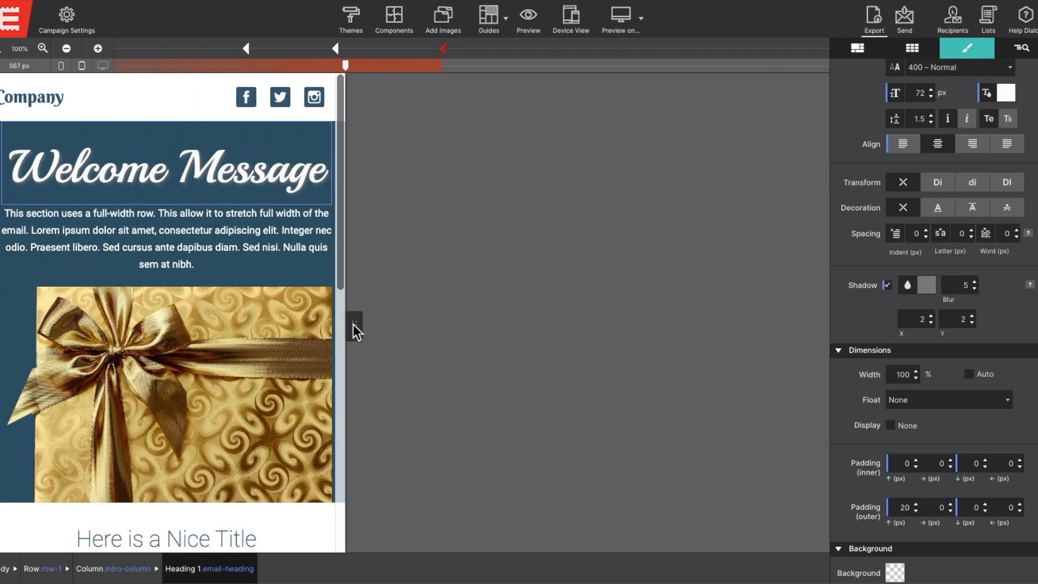
left_click_drag(443, 324, 316, 322)
left_click_drag(246, 319, 516, 298)
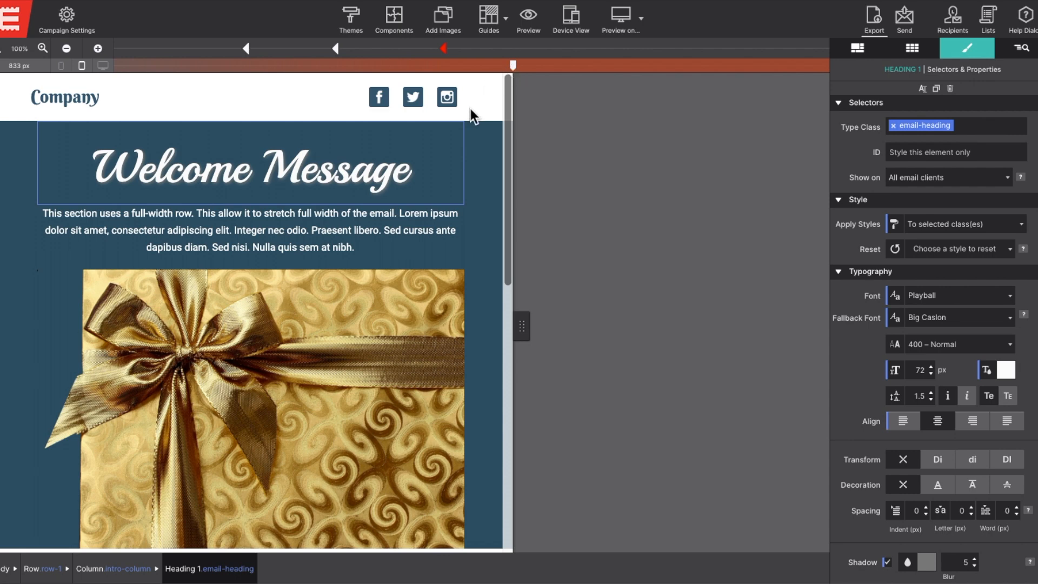
scroll(469, 135, "down", 2)
scroll(468, 136, "up", 2)
scroll(468, 136, "down", 1)
scroll(465, 138, "up", 2)
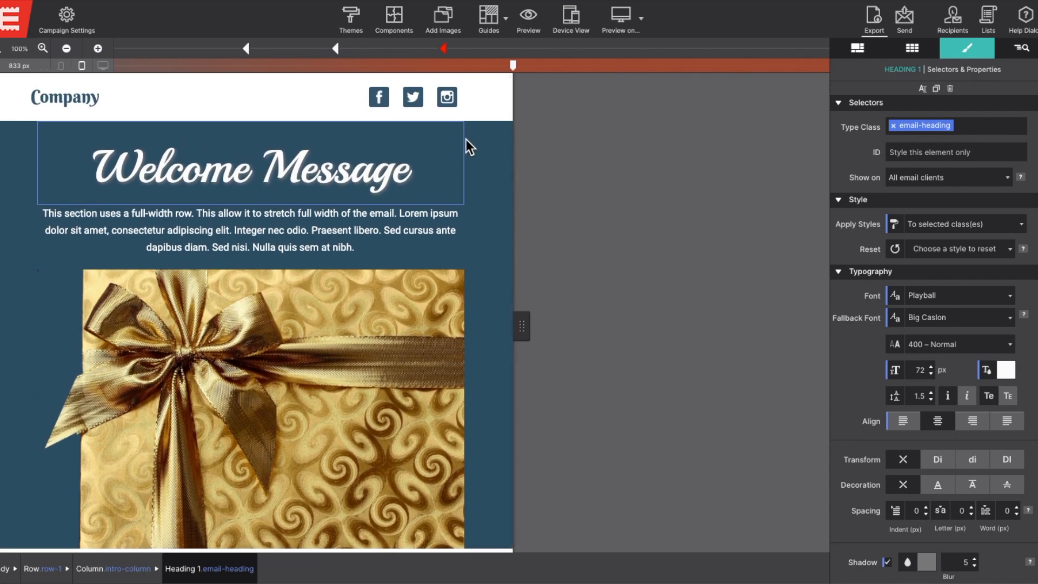
- Set the intro paragraph's font size to 17 px at a canvas width of about 438 px
left_click(328, 229)
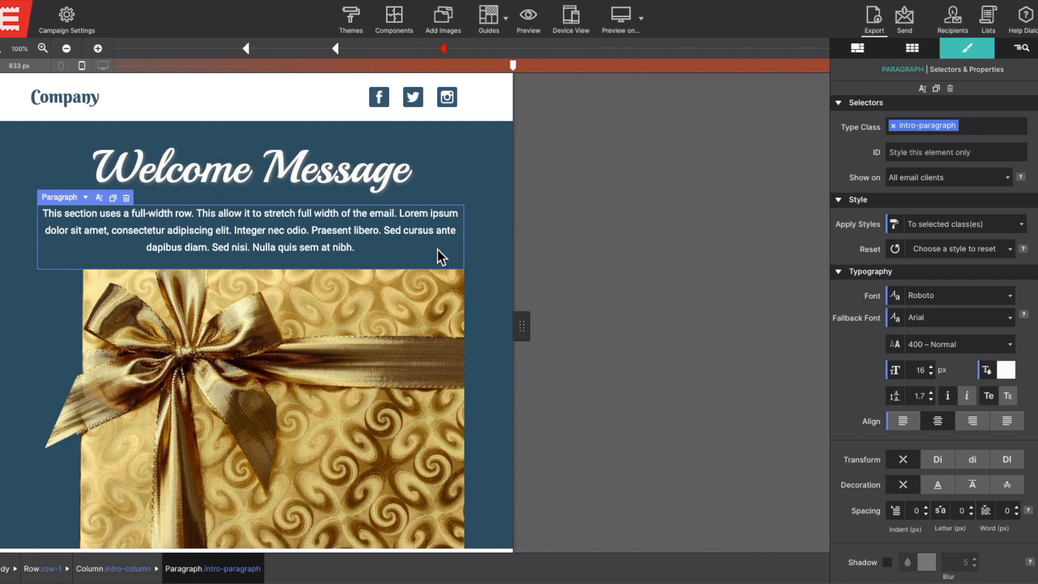
left_click_drag(511, 63, 265, 70)
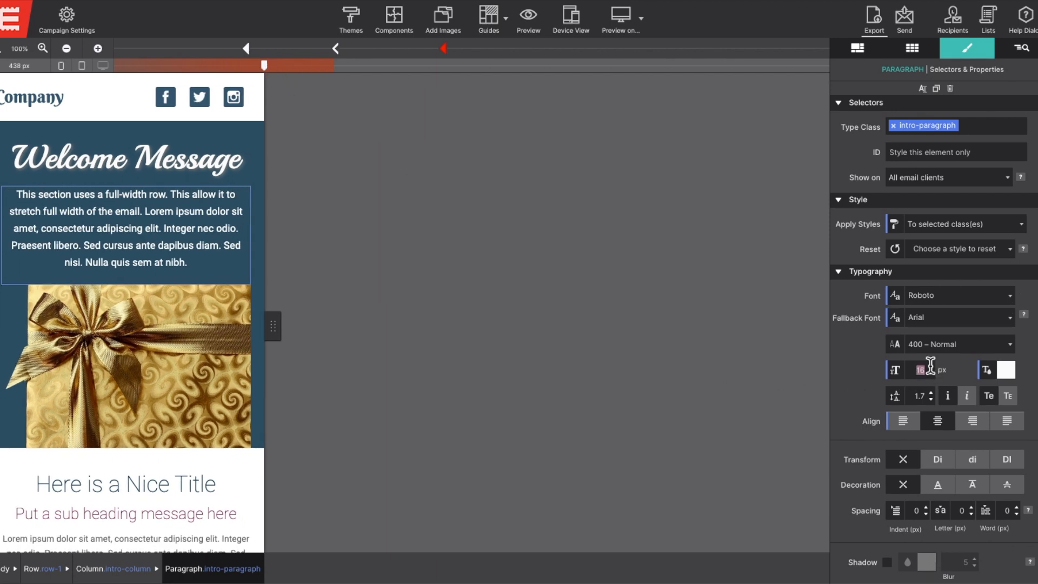
double_click(917, 364)
type("17")
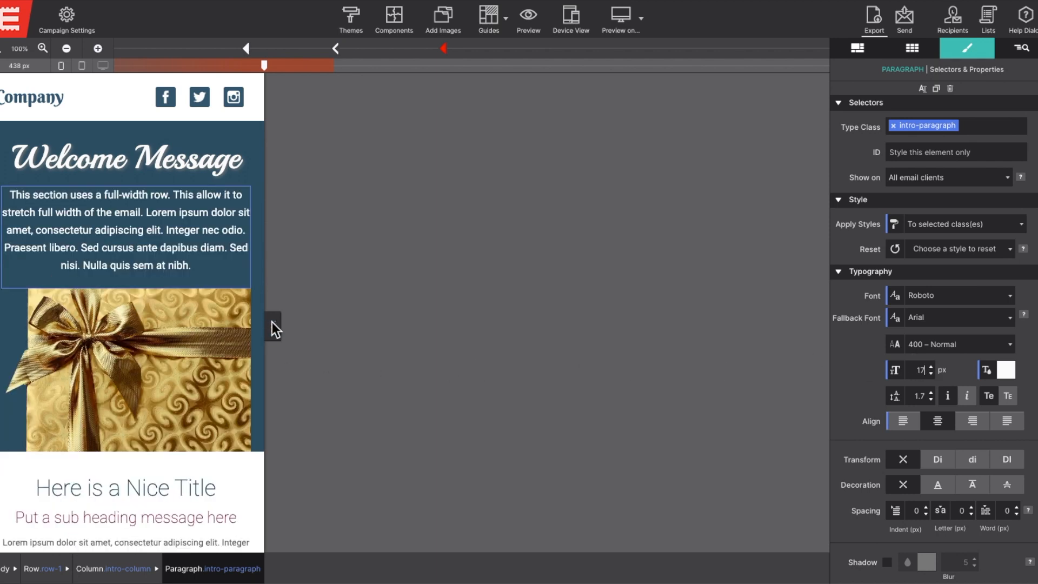
- Set the intro paragraph's font size to 18 px at a canvas width of about 391 px
left_click_drag(272, 324, 231, 320)
double_click(922, 370)
type("18")
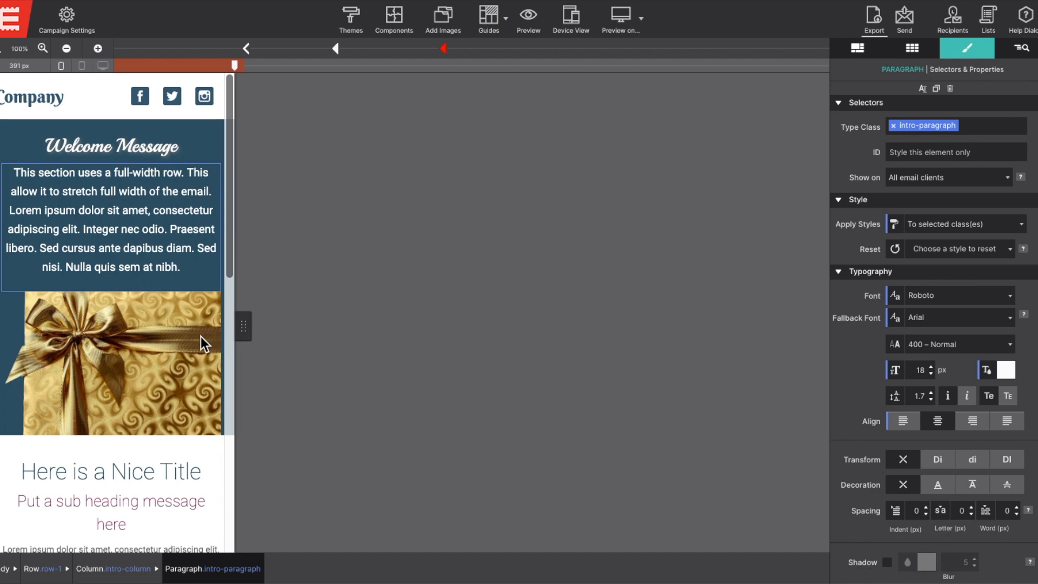
- Check the intro paragraph across the breakpoints by widening the canvas to about 801 px
left_click_drag(243, 325, 369, 323)
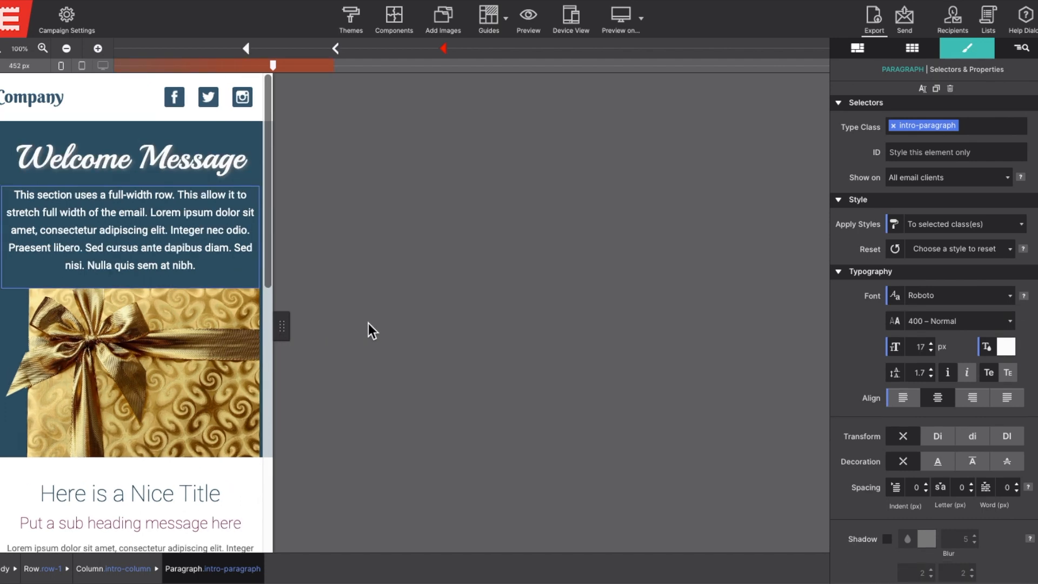
left_click_drag(453, 320, 501, 324)
scroll(414, 322, "down", 6)
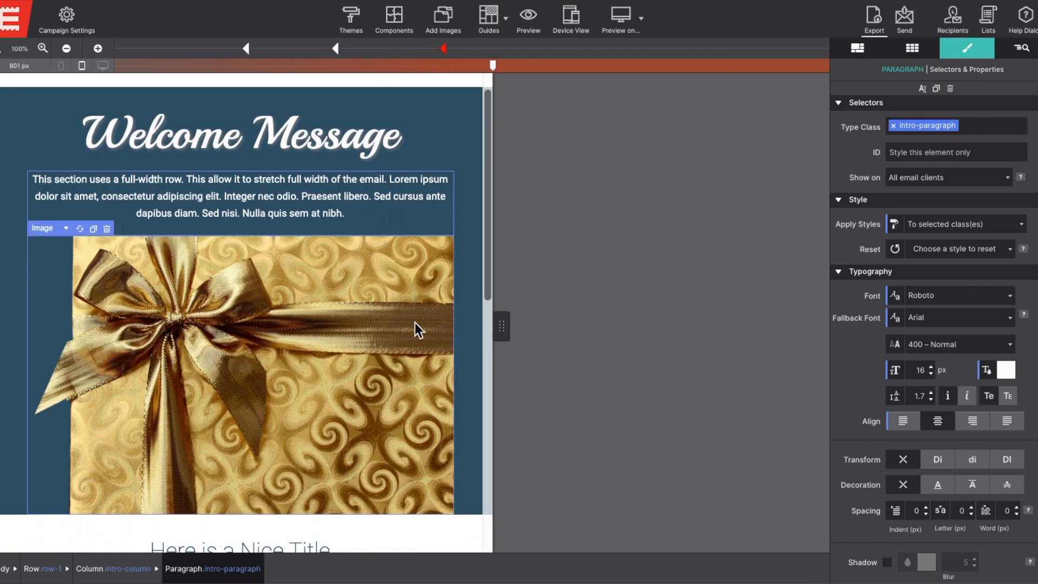
- Set the font size of the Here is a Nice Title section heading to 30 px at a canvas width of about 511 px
scroll(414, 325, "down", 5)
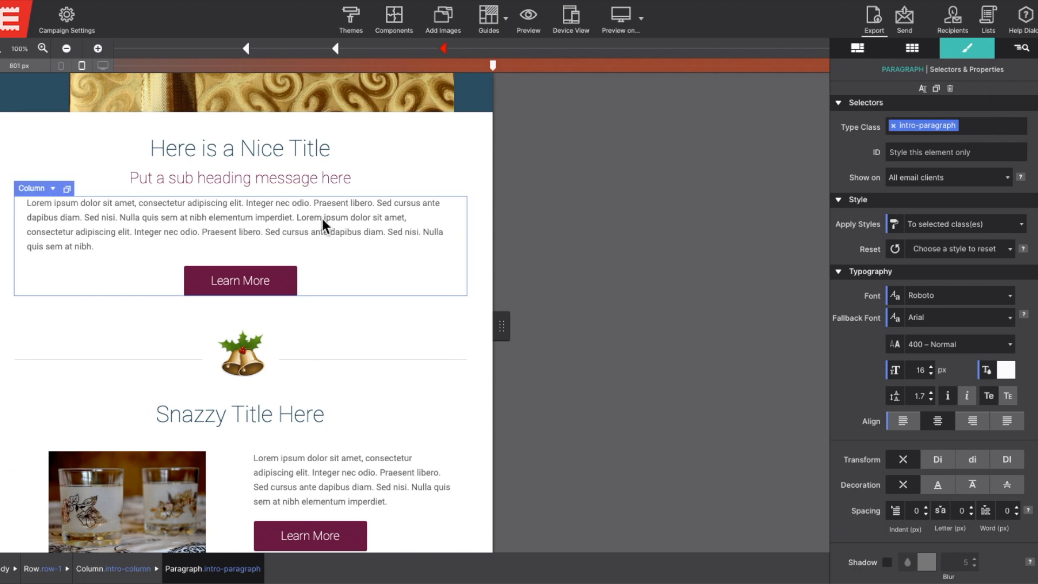
left_click(296, 150)
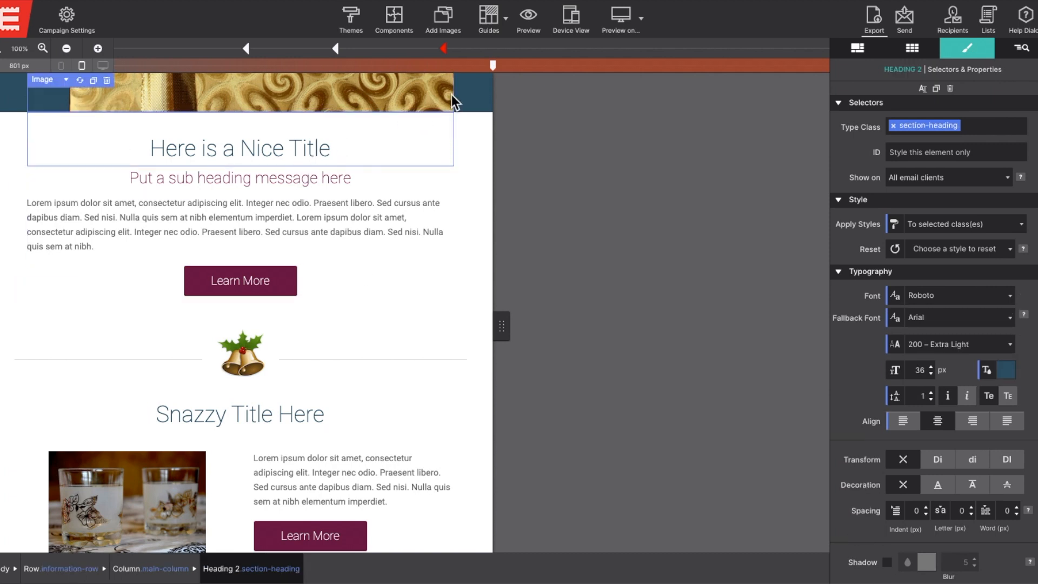
left_click_drag(492, 65, 301, 70)
scroll(271, 141, "up", 5)
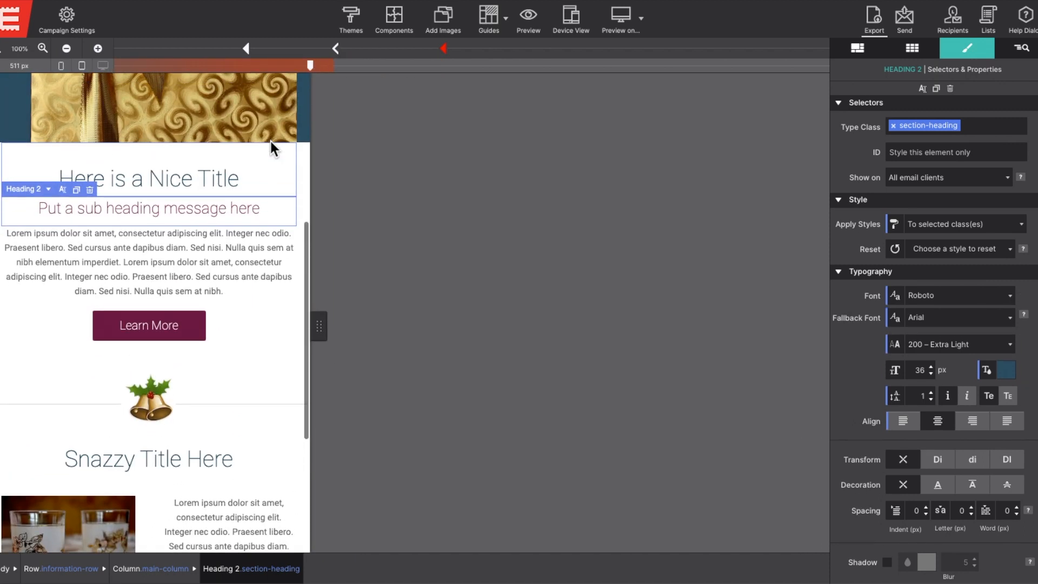
left_click(931, 374)
left_click(930, 374)
left_click(930, 374)
left_click(931, 374)
left_click(930, 374)
left_click(931, 375)
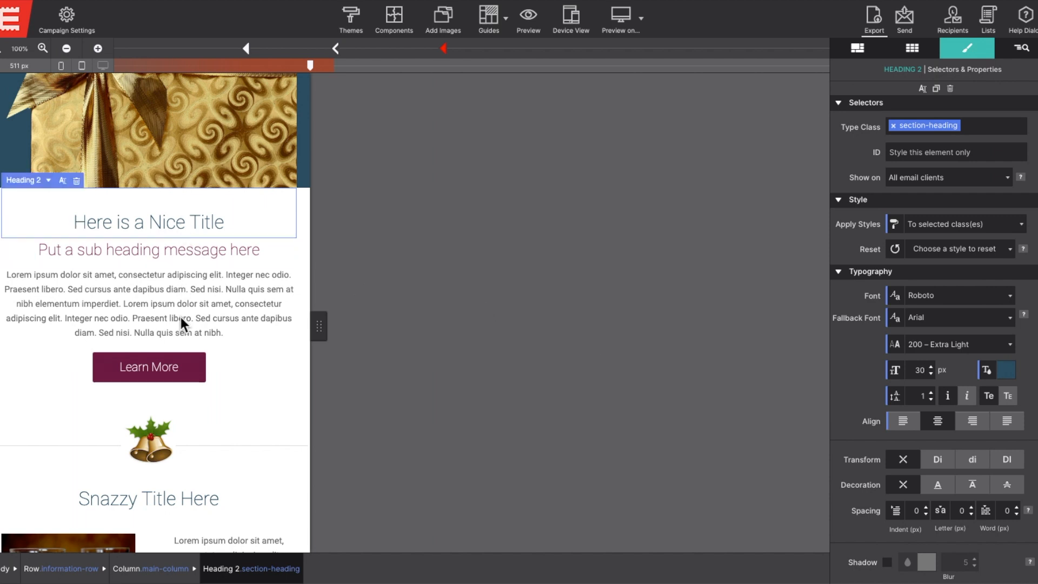
- Select the Snazzy Title Here heading and reduce the section-heading font size further at a canvas width of about 380 px
left_click(193, 502)
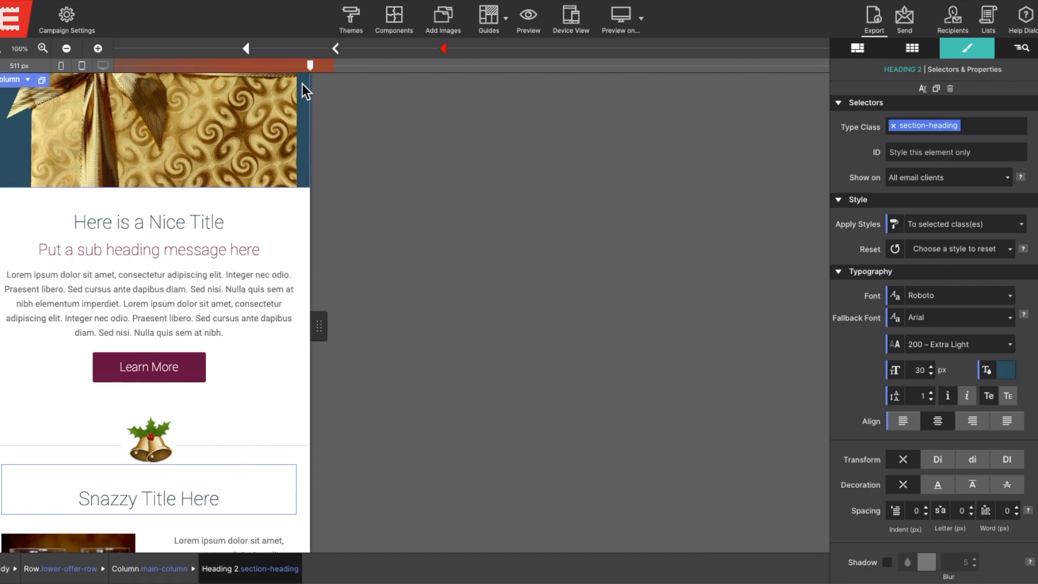
left_click_drag(310, 65, 231, 64)
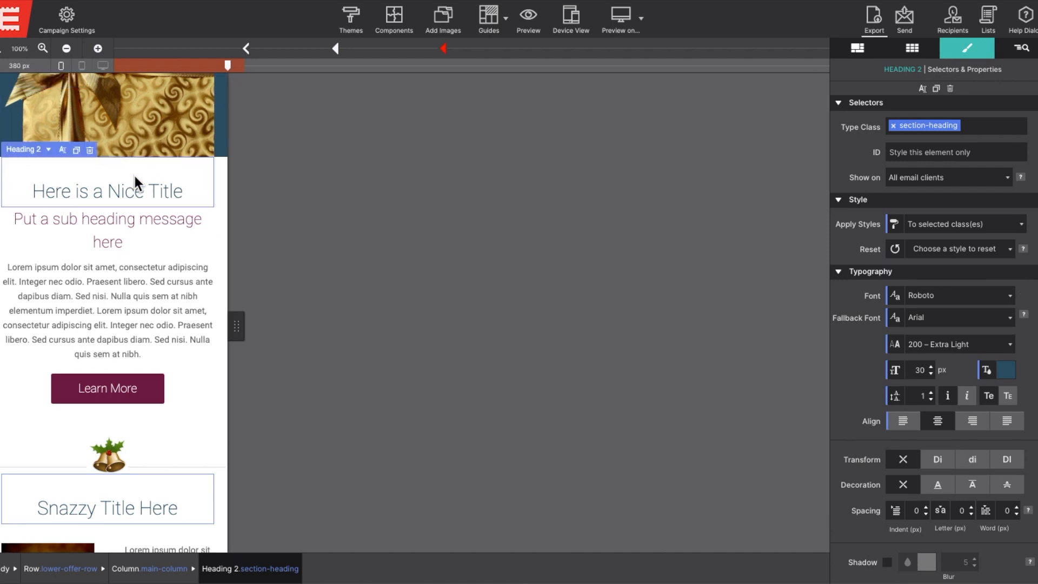
left_click(931, 374)
left_click(931, 373)
- Set the section sub-heading's font size to 22 px at a canvas width of about 382 px
mouse_move(228, 65)
left_mouse_down()
mouse_move(484, 67)
mouse_move(228, 66)
left_mouse_up()
left_click(330, 299)
left_click(931, 374)
left_click(931, 374)
left_click(931, 374)
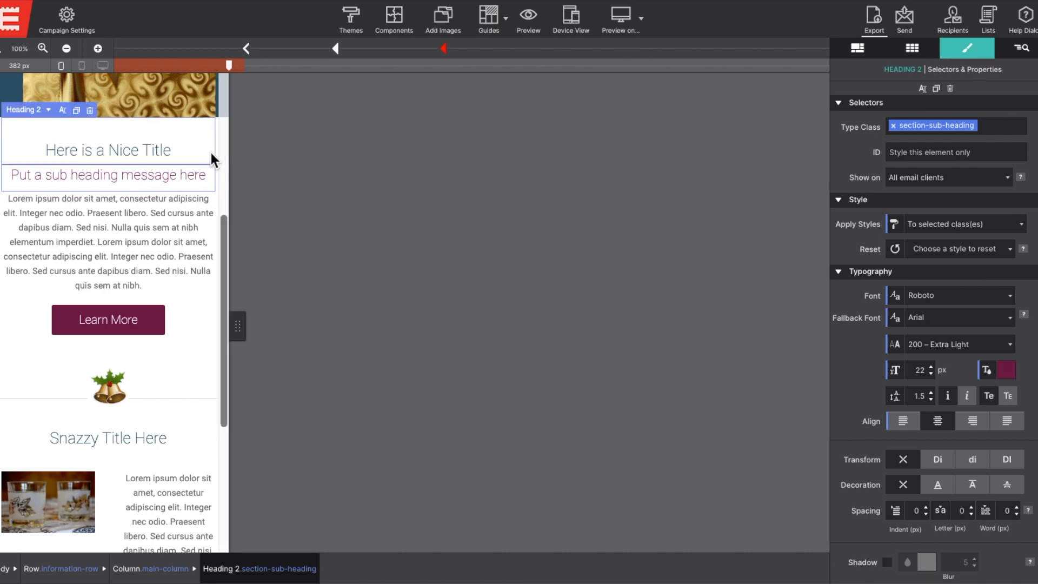
- Set the body paragraph's font size to 16 px at a width of about 382 px, applying the style to all elements of this type
left_click(187, 215)
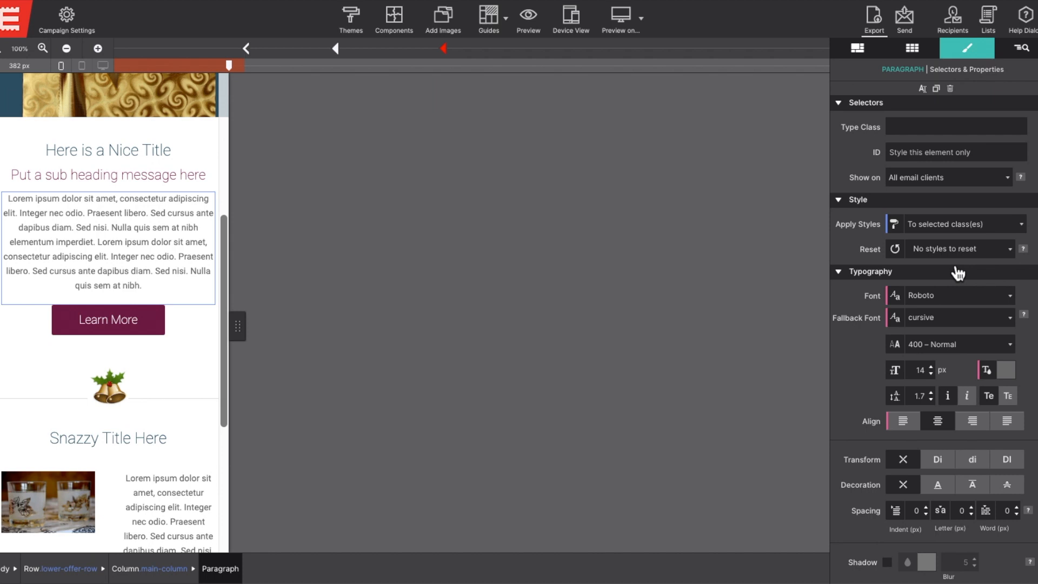
left_click(939, 226)
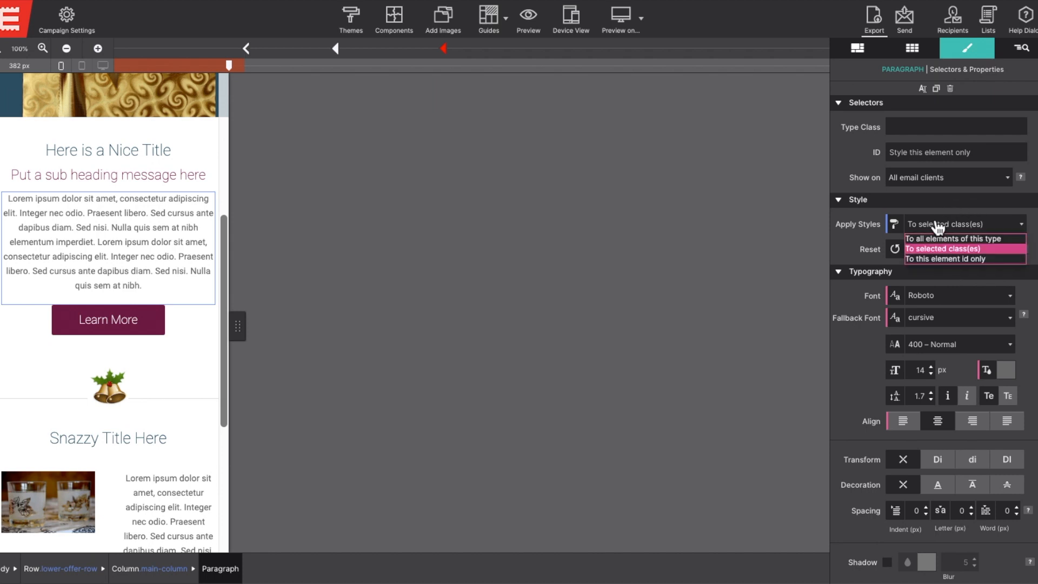
left_click(934, 238)
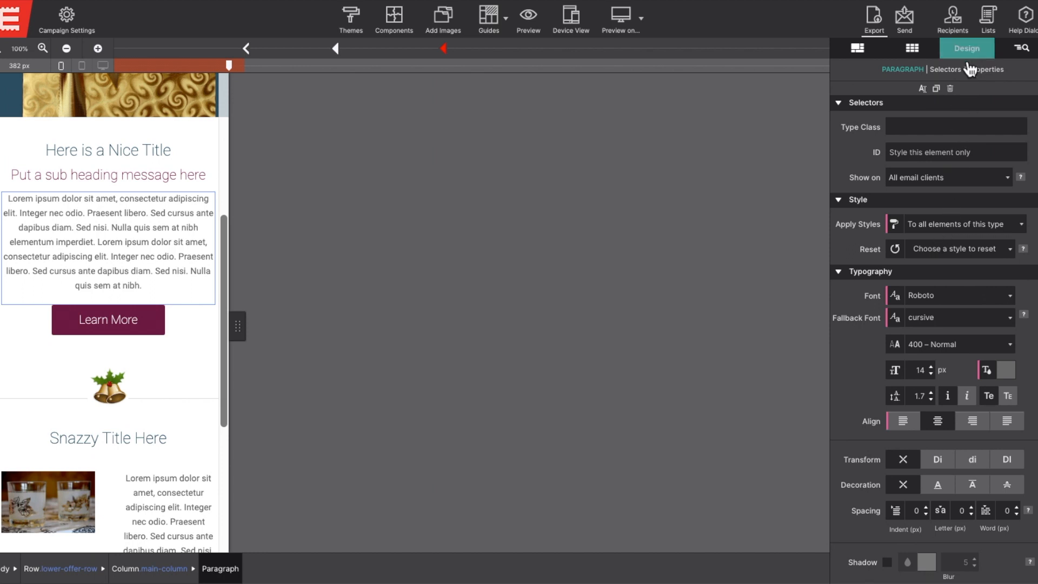
left_click(930, 368)
left_click(931, 367)
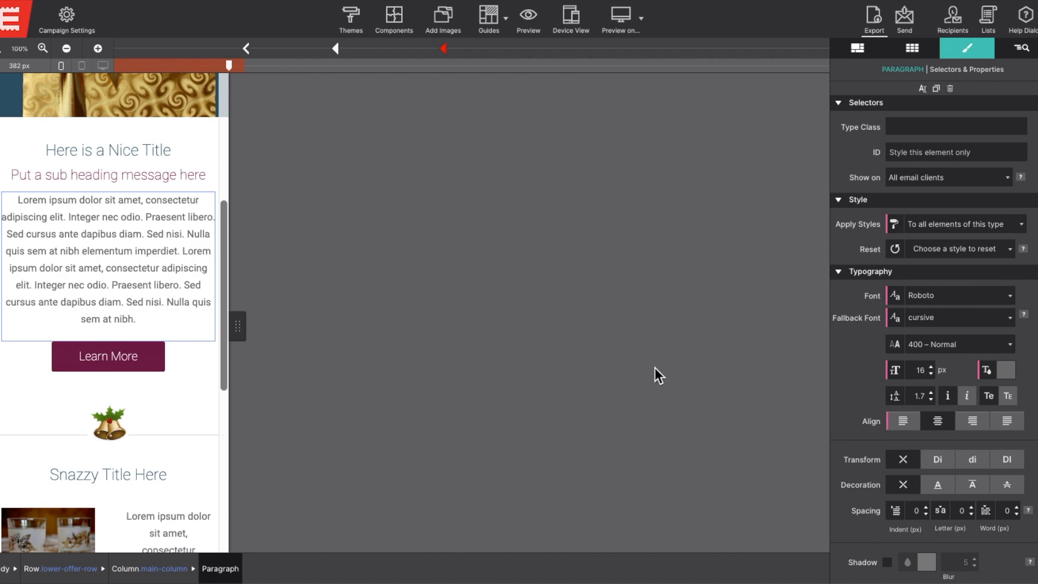
- Examine the lower sections' text and column layout at about 382 px and while widening the canvas
scroll(157, 374, "down", 5)
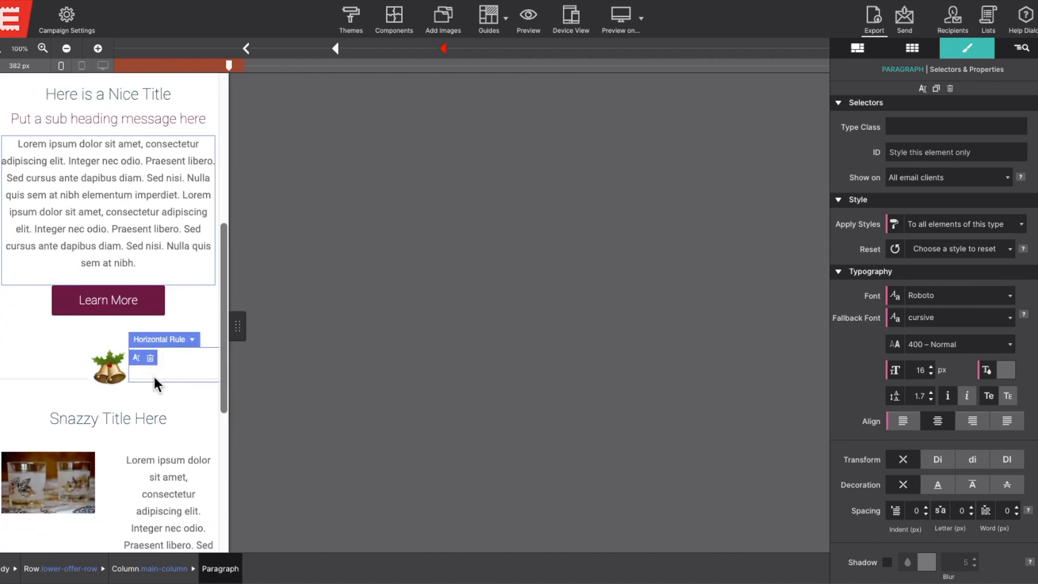
scroll(166, 371, "down", 2)
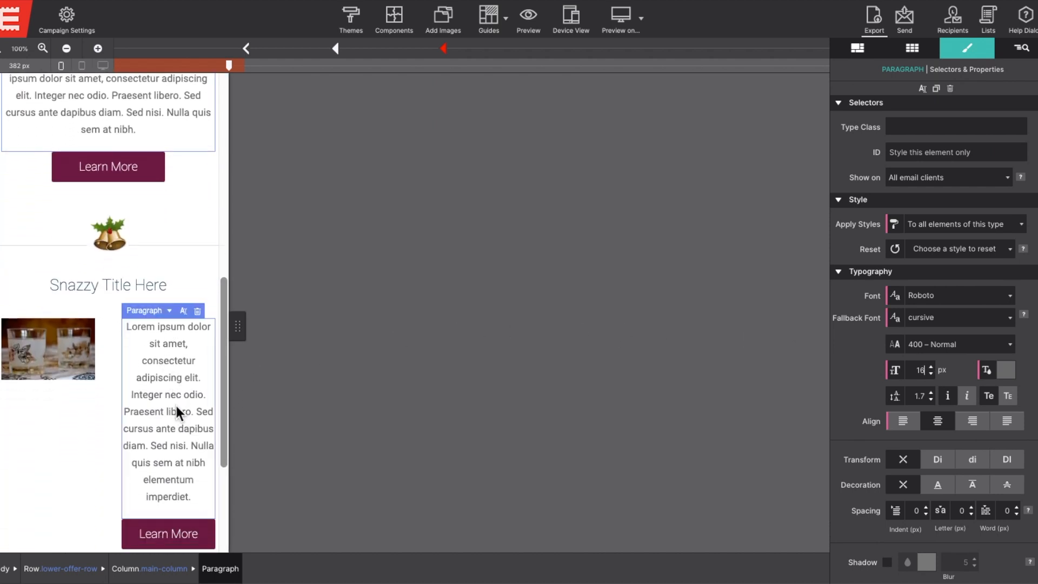
scroll(174, 406, "down", 3)
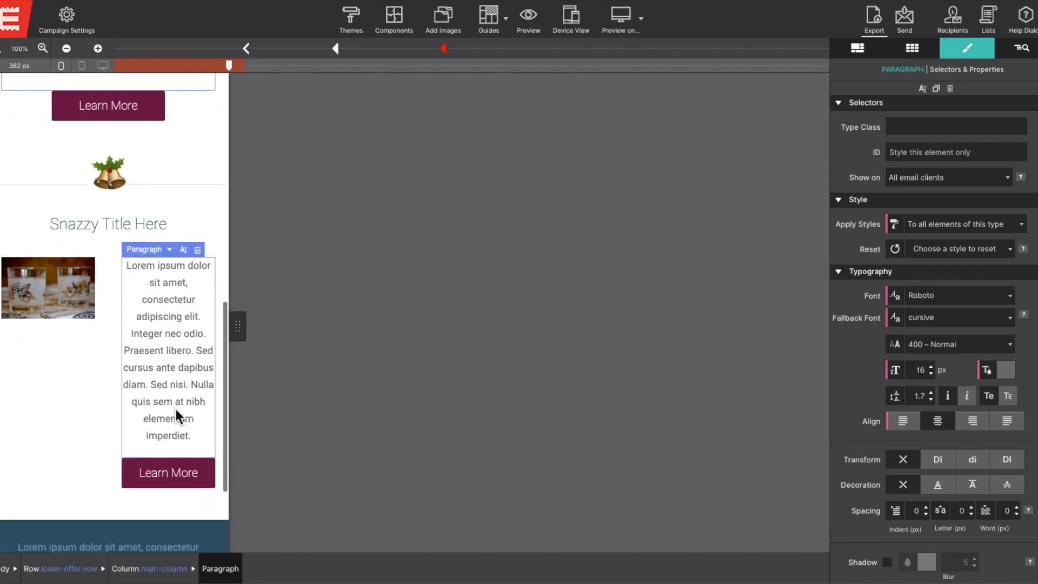
scroll(174, 407, "down", 2)
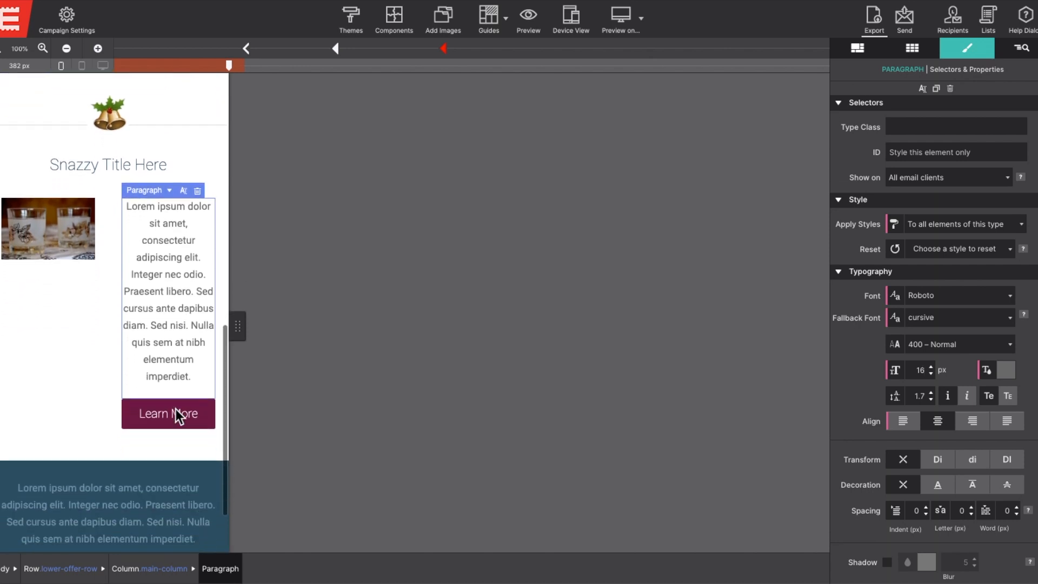
scroll(175, 409, "down", 1)
scroll(174, 407, "down", 2)
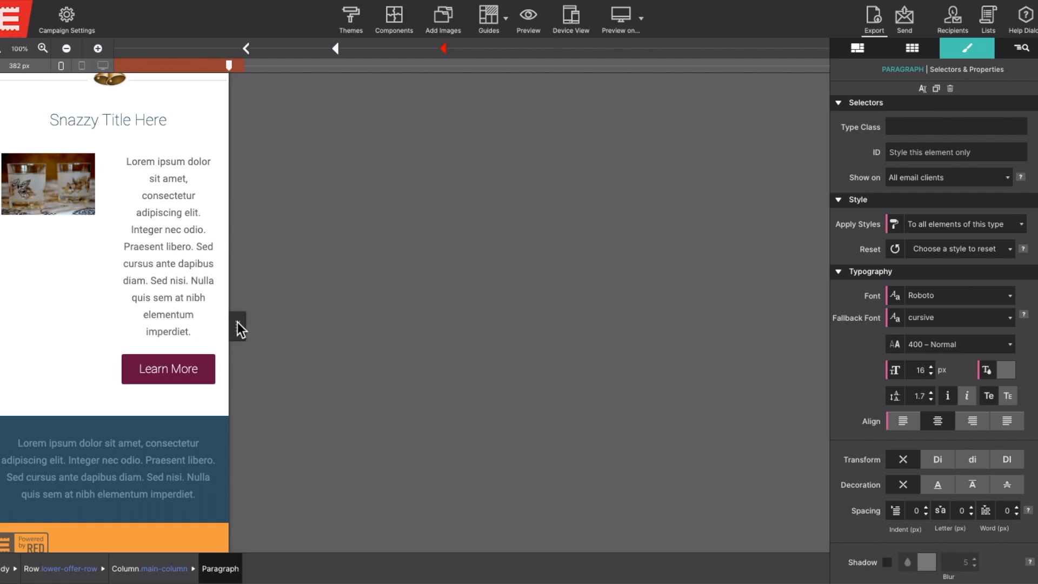
left_click_drag(238, 322, 382, 328)
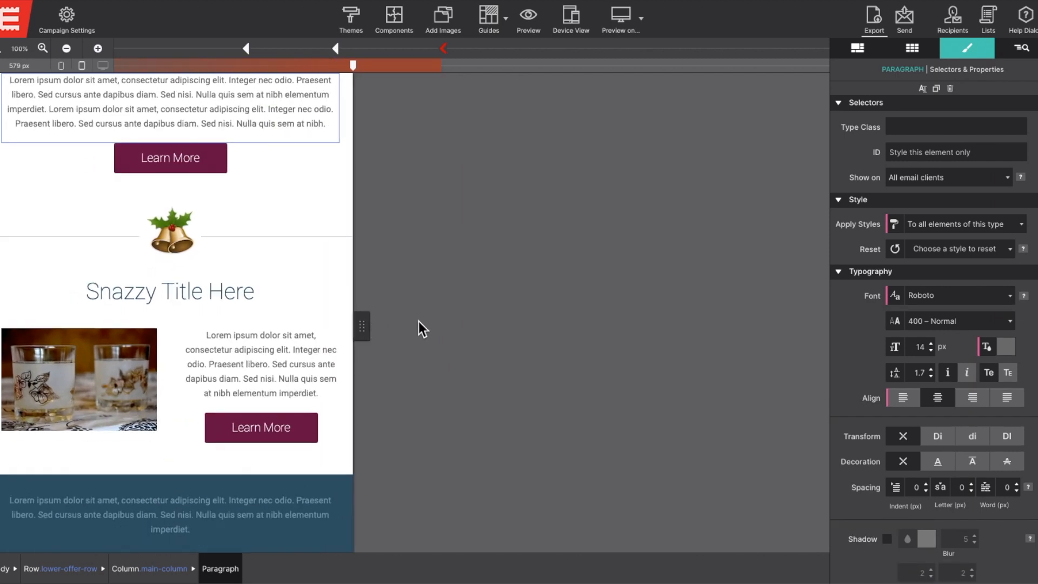
left_click_drag(414, 323, 449, 327)
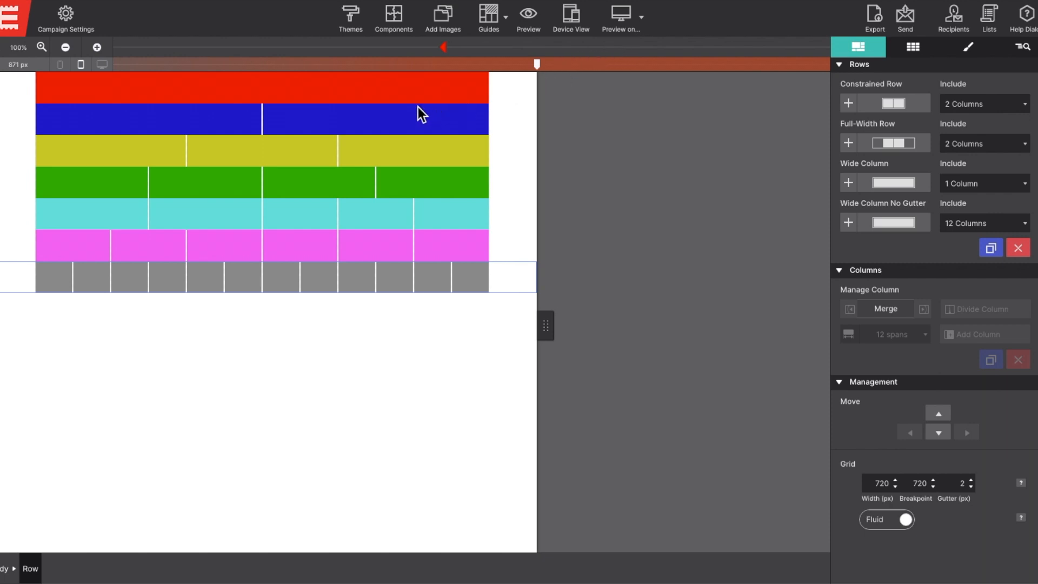
- Add a full-width row with 2 columns directly below the red row in the colored grid layout
left_click(418, 93)
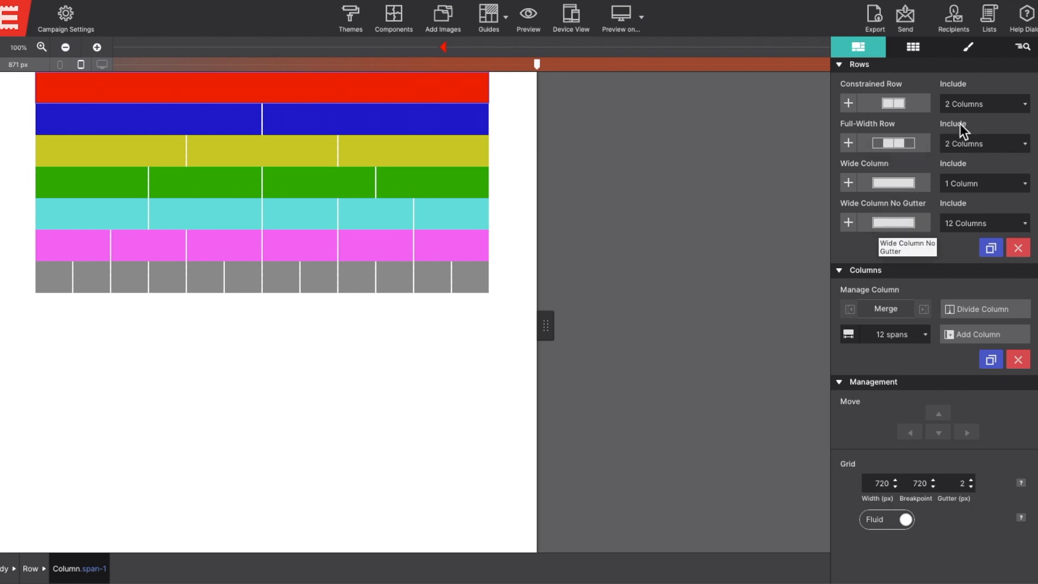
left_click(984, 144)
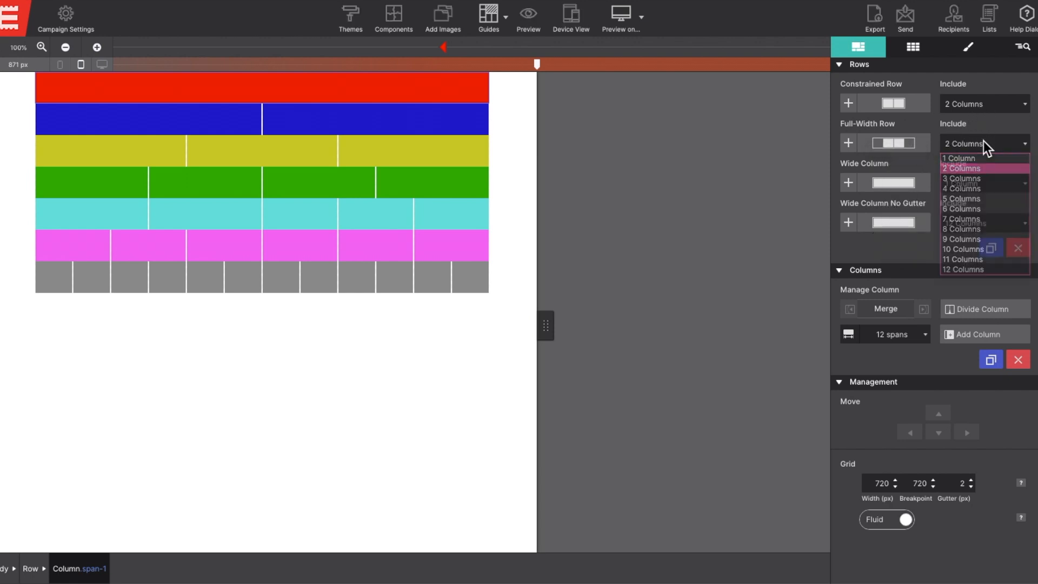
left_click(984, 144)
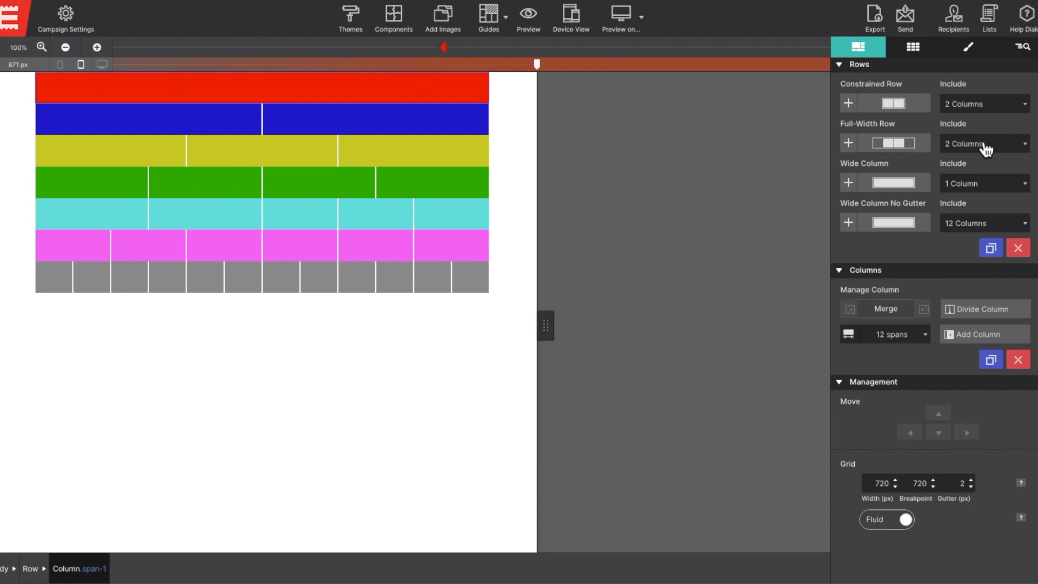
left_click(985, 144)
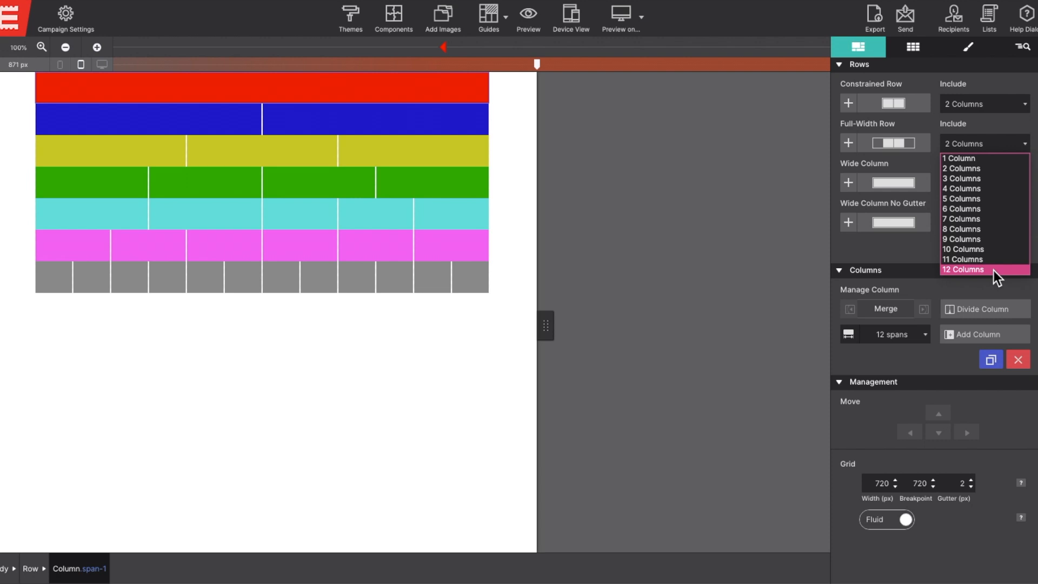
left_click(996, 167)
left_click(849, 145)
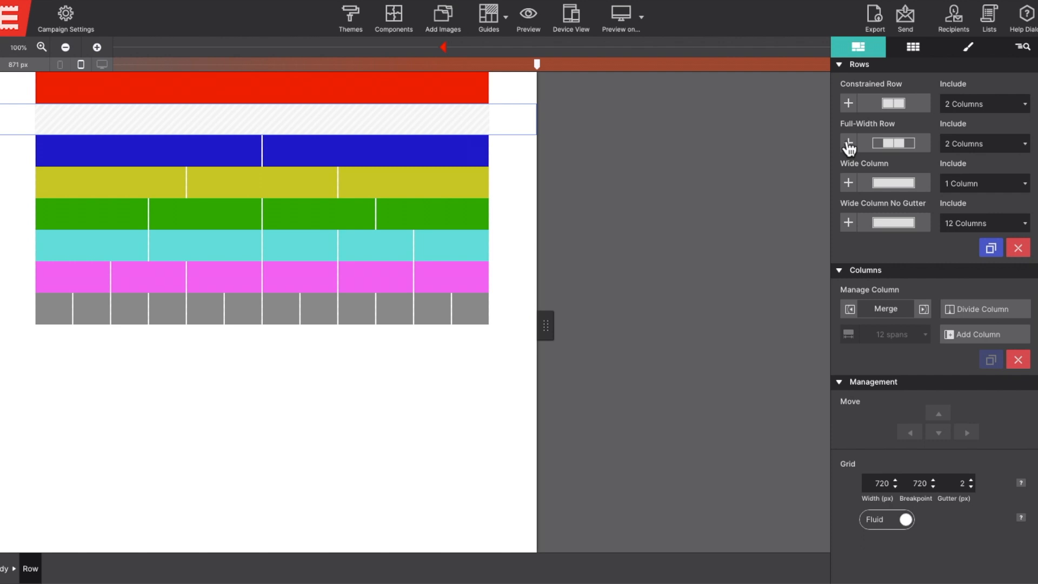
- Fill the new row with an image in its first column and a Heading 1 plus a paragraph in its second
left_click(163, 120)
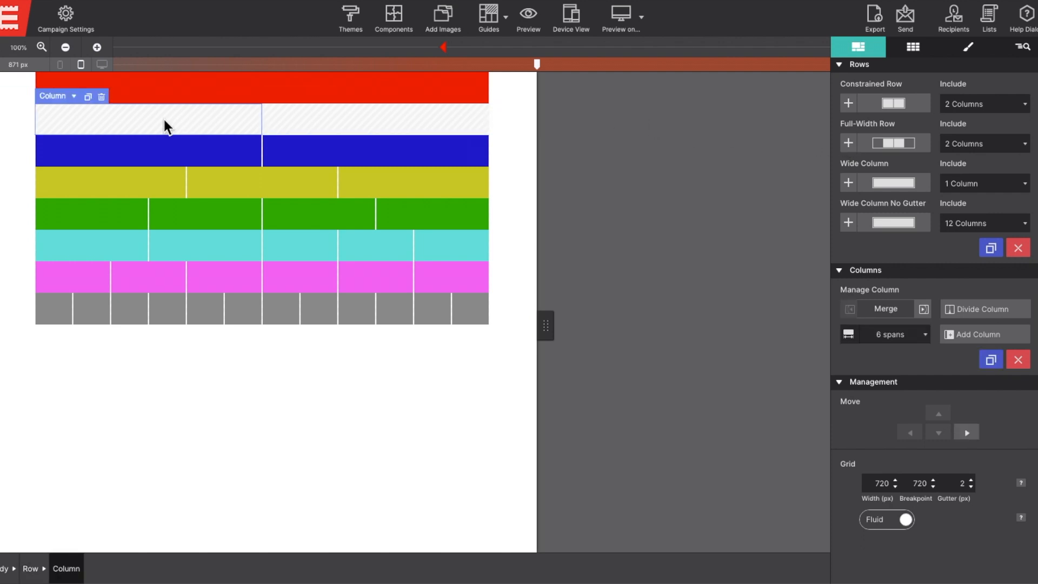
left_click(332, 120)
left_click(239, 120)
left_click(914, 49)
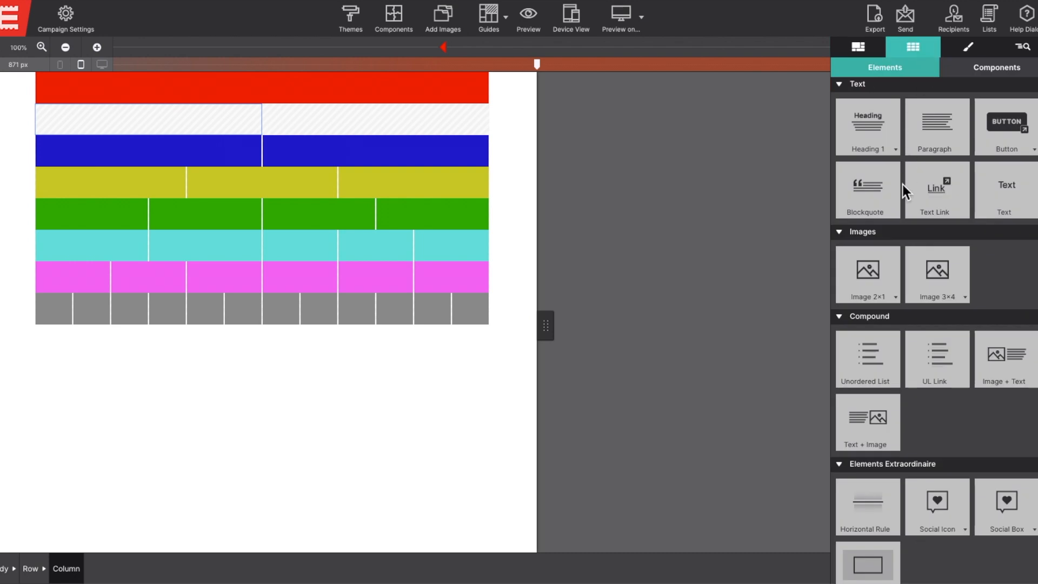
left_click_drag(880, 278, 112, 103)
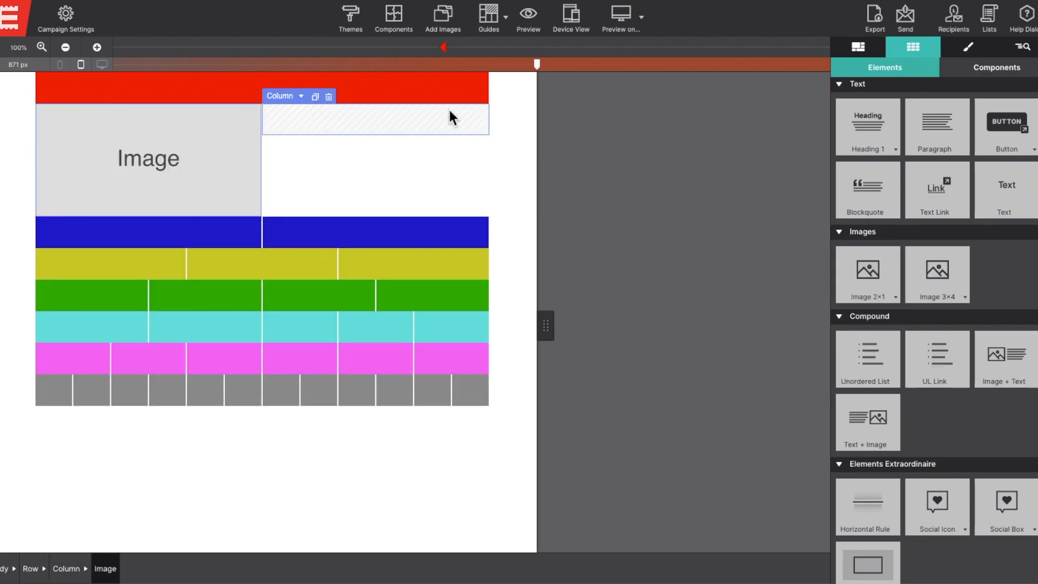
left_click_drag(864, 129, 399, 127)
left_click_drag(943, 132, 404, 141)
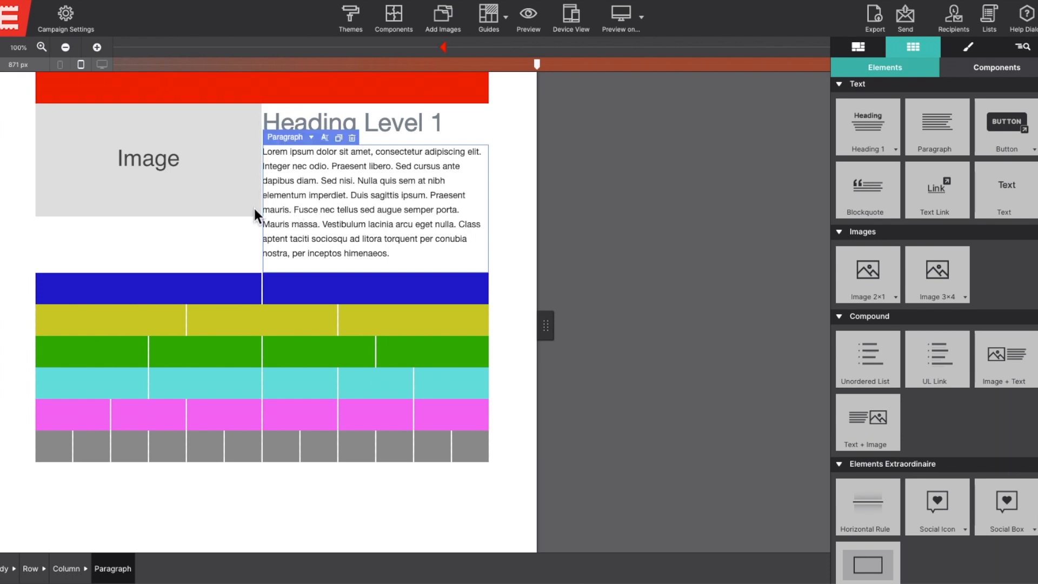
- Delete the full-width row containing the image, heading and paragraph
left_click(14, 216)
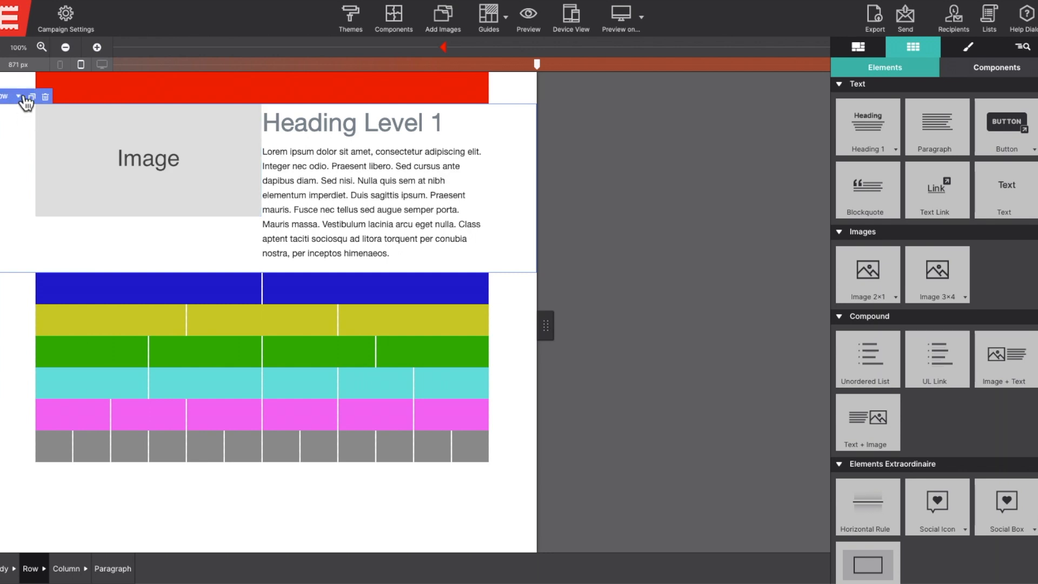
left_click(45, 97)
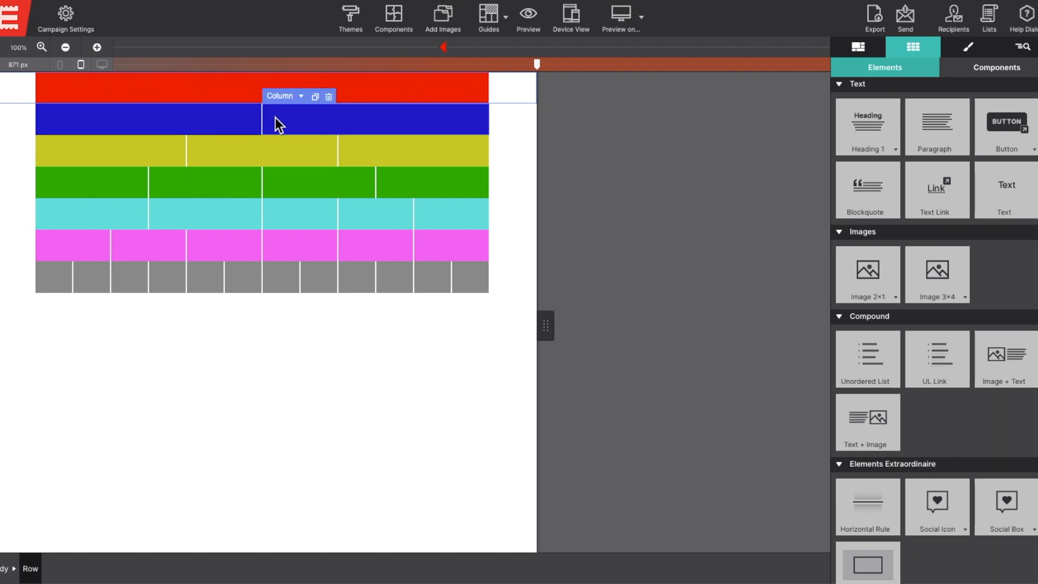
- Merge the blue row's two columns into a single column and divide it into two columns again
left_click(869, 50)
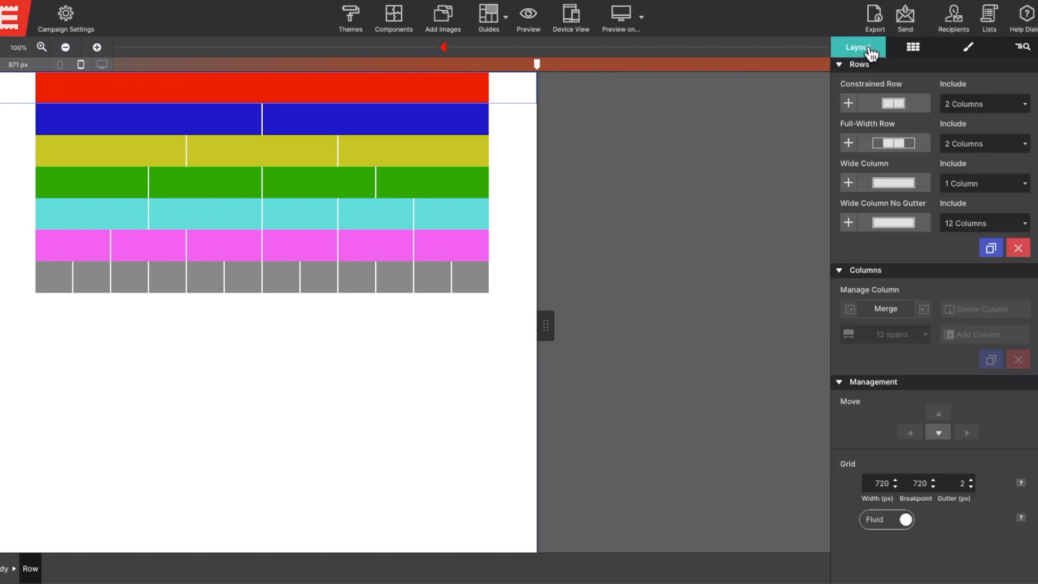
left_click(243, 123)
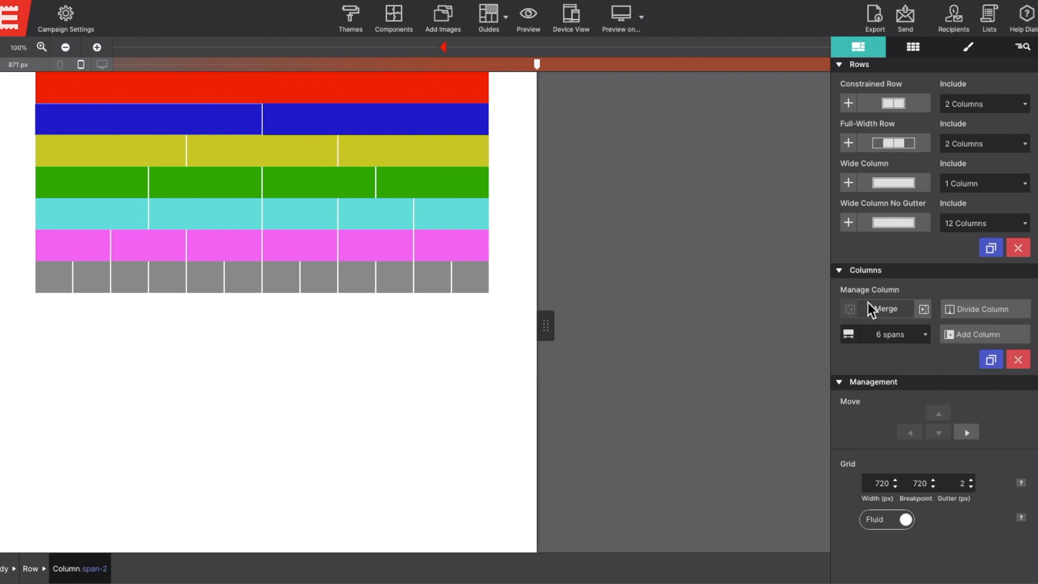
left_click(924, 311)
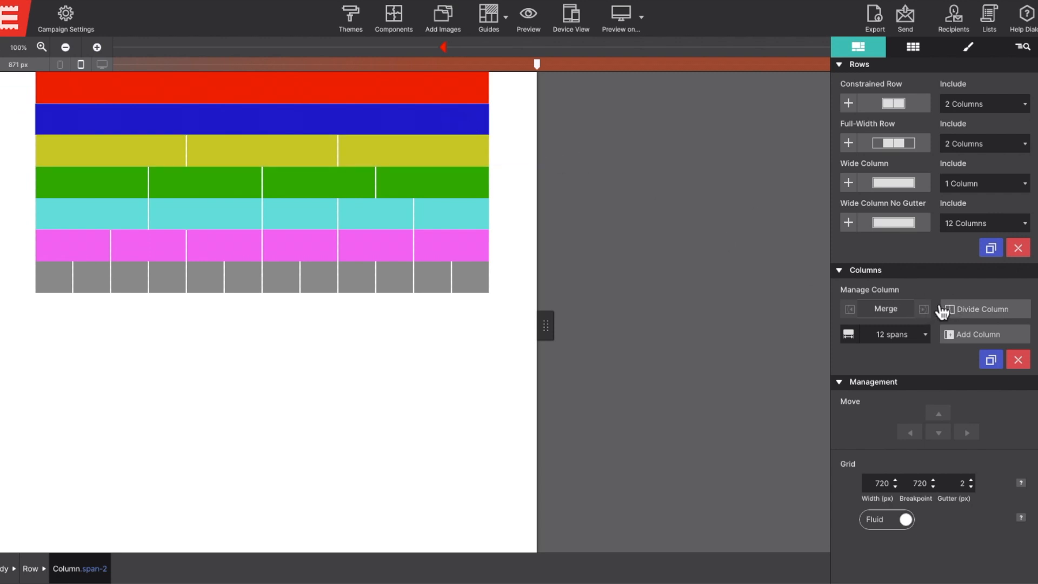
left_click(1001, 316)
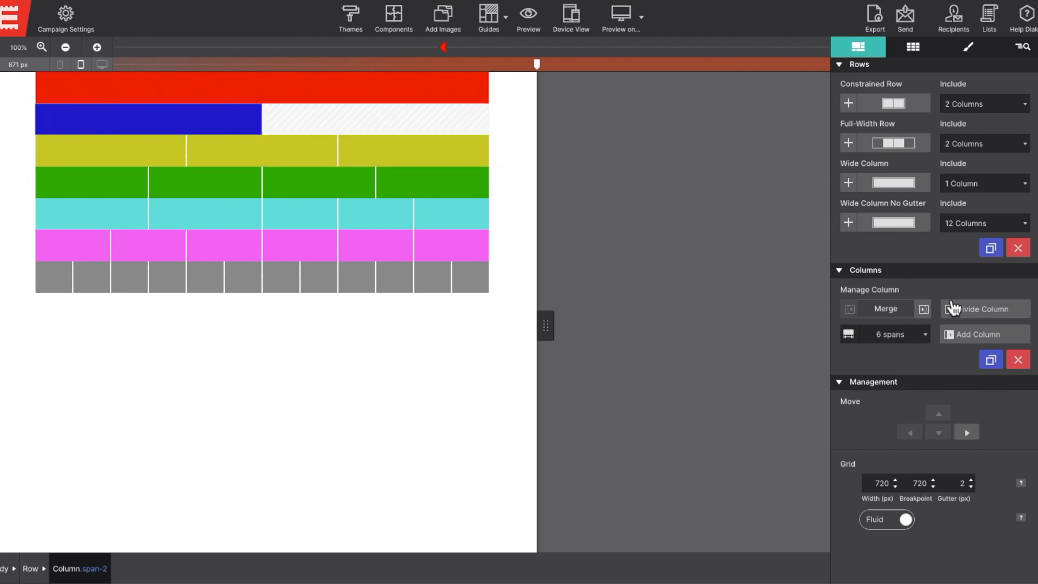
- Apply the span-2 class to the blank second column of the blue row
left_click(378, 115)
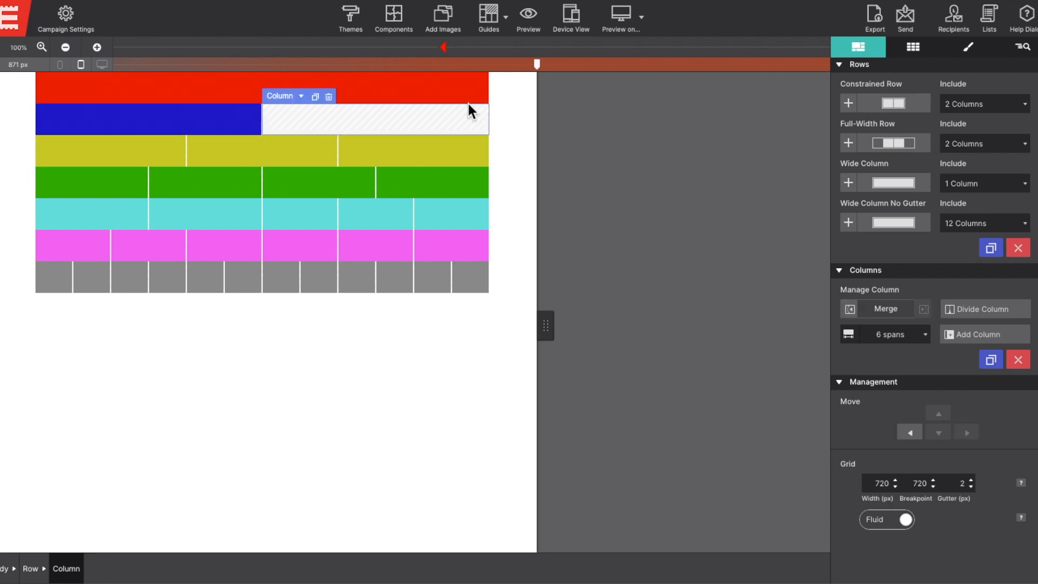
left_click(968, 47)
left_click(934, 123)
type("spa")
left_click(919, 158)
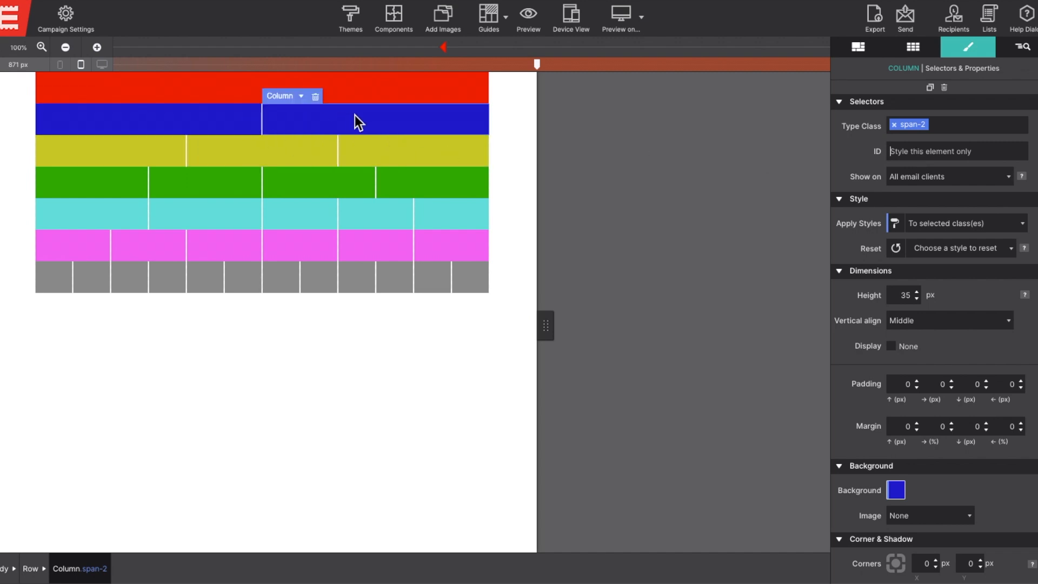
- Narrow the canvas to about 536 px and set both blue columns to 12 spans each
left_click_drag(544, 324, 322, 327)
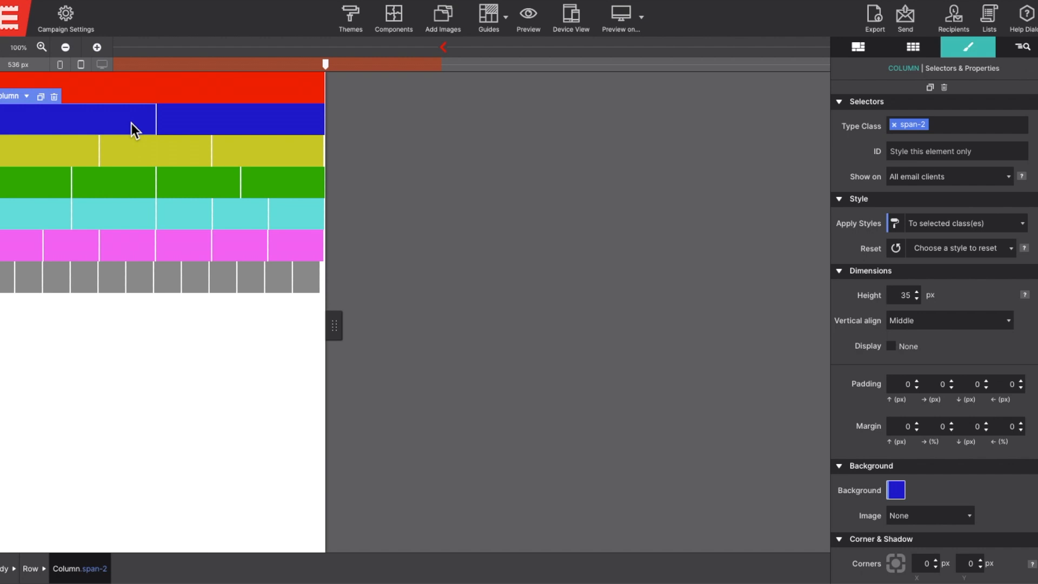
left_click(853, 54)
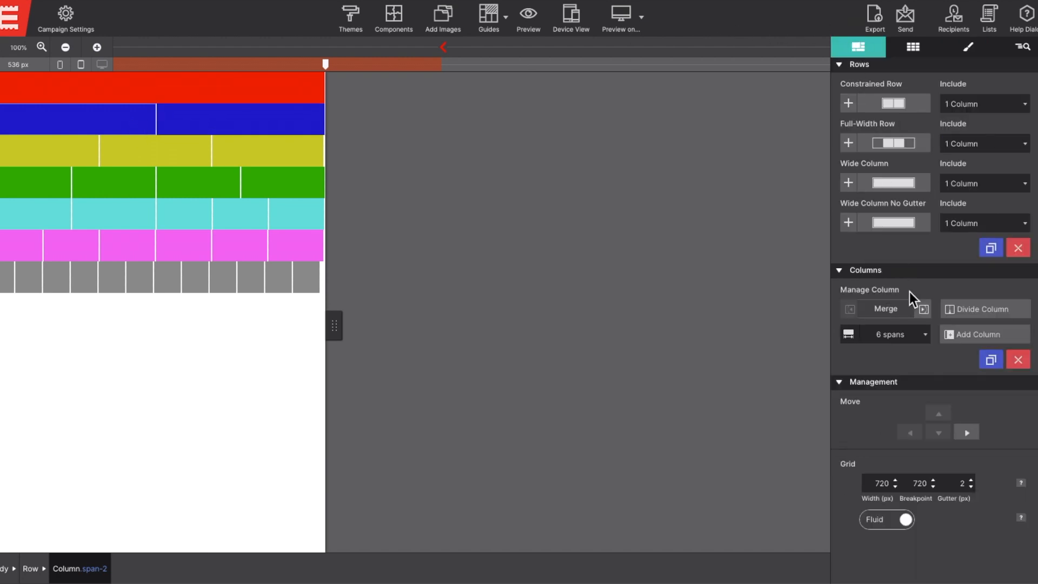
left_click(919, 340)
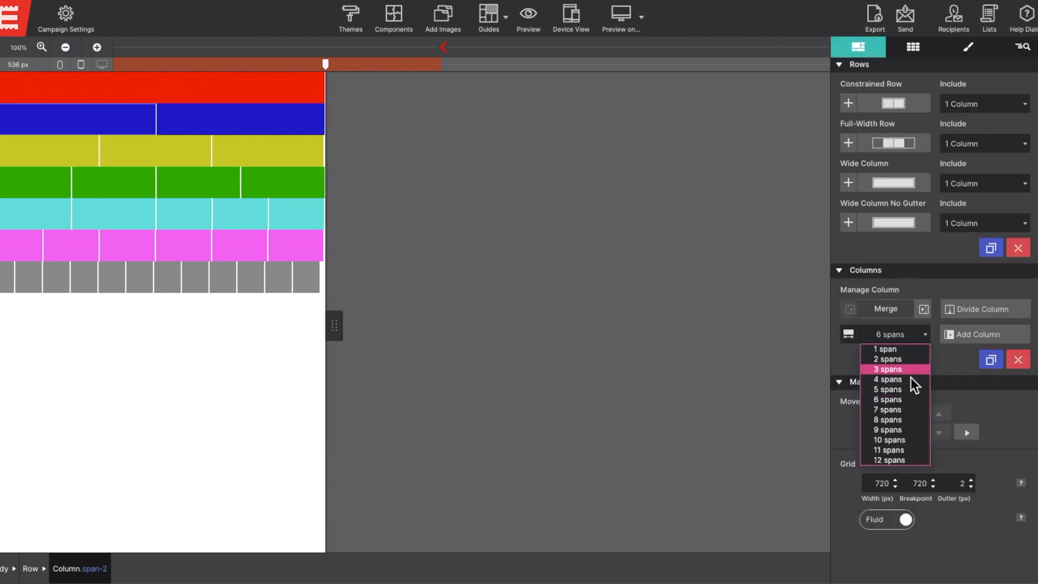
left_click(895, 460)
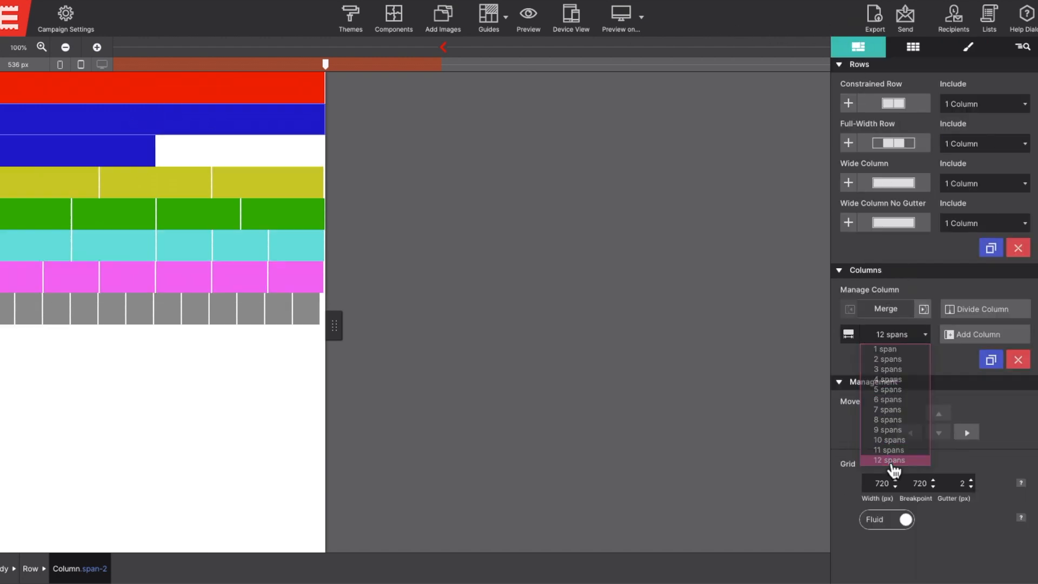
left_click(126, 153)
left_click(921, 336)
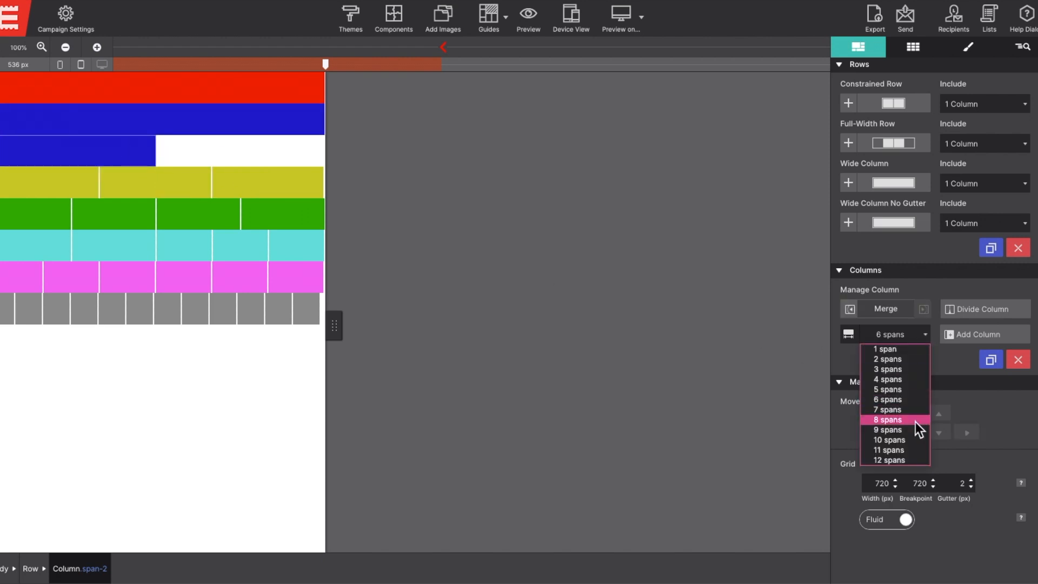
left_click(911, 459)
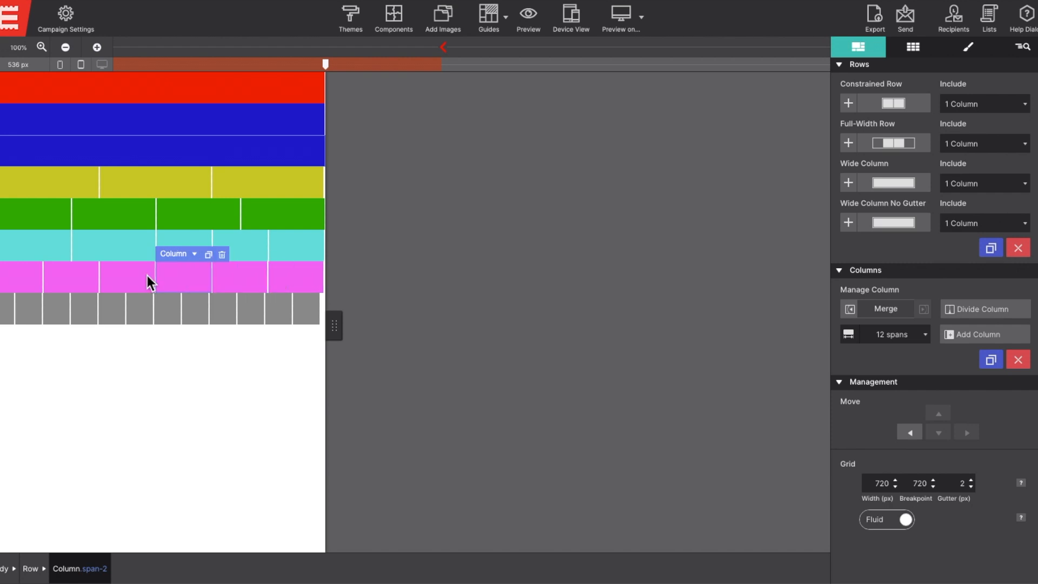
- Try to merge the pink row's six columns into two halves at the narrow width, and check the row at about 896 px
left_click(31, 277)
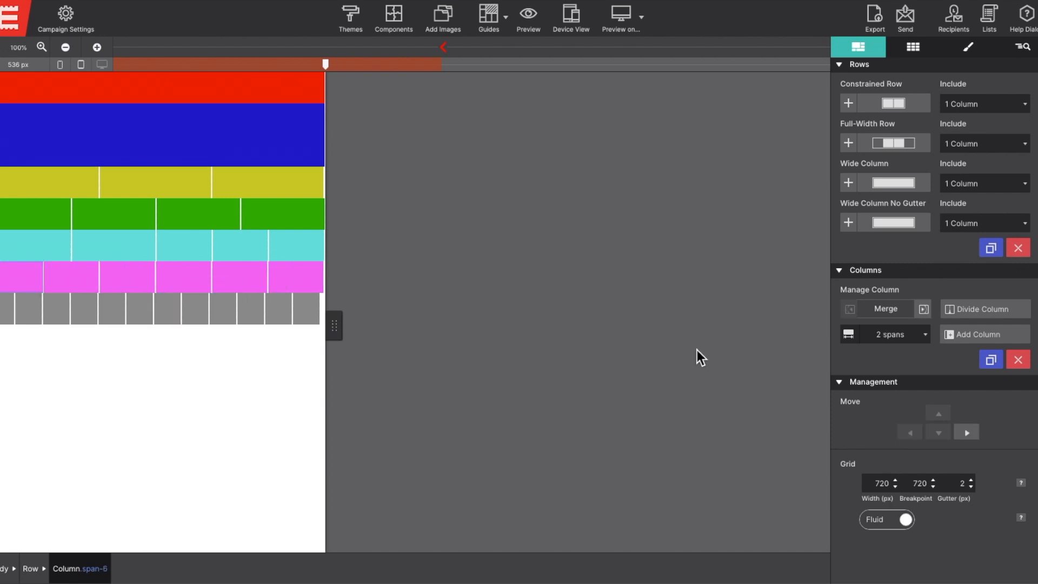
left_click(924, 311)
left_click(925, 311)
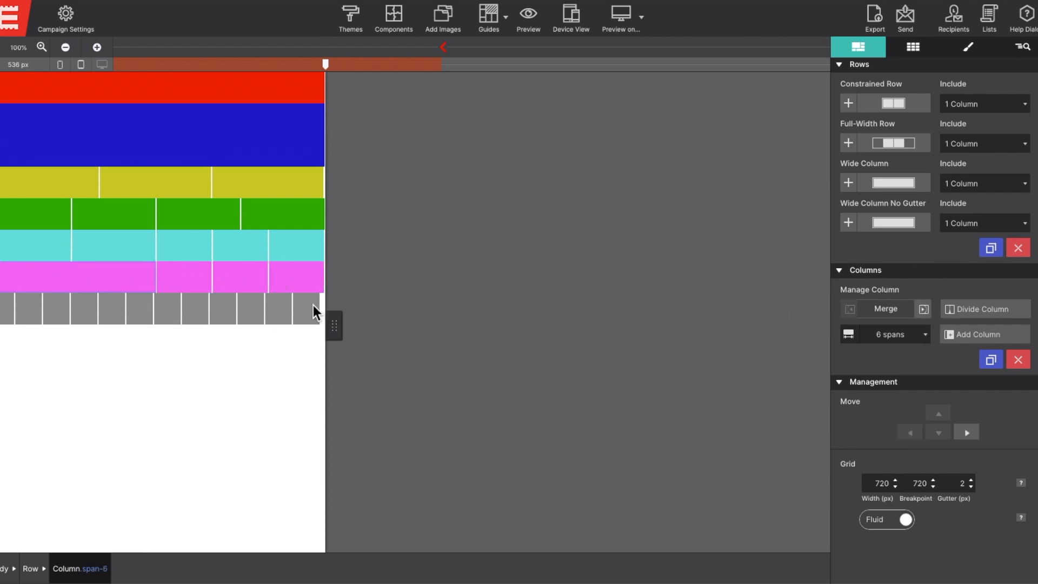
left_click(193, 281)
left_click(924, 311)
left_click(925, 311)
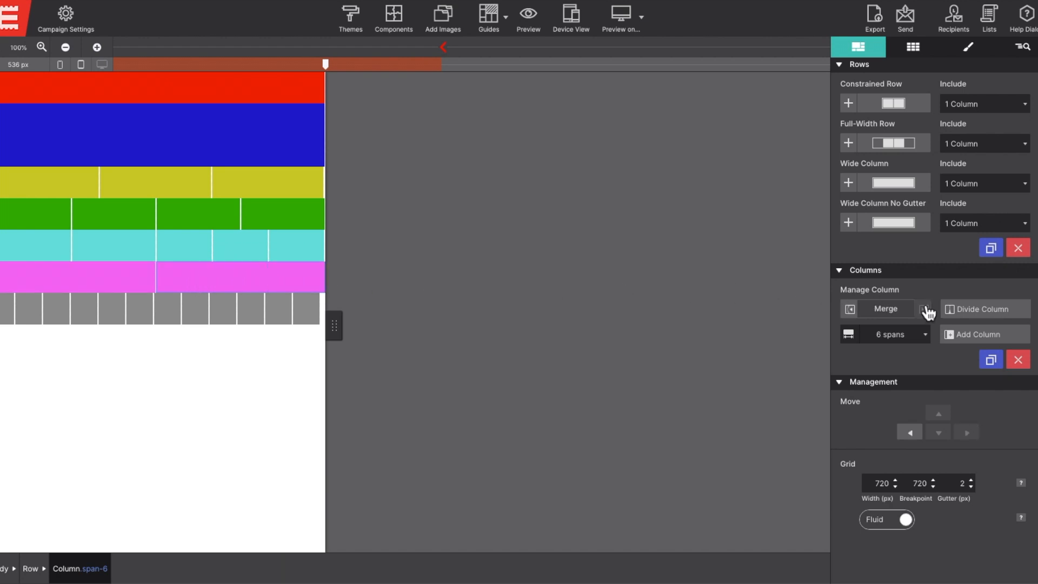
left_click(131, 278)
left_click(216, 280)
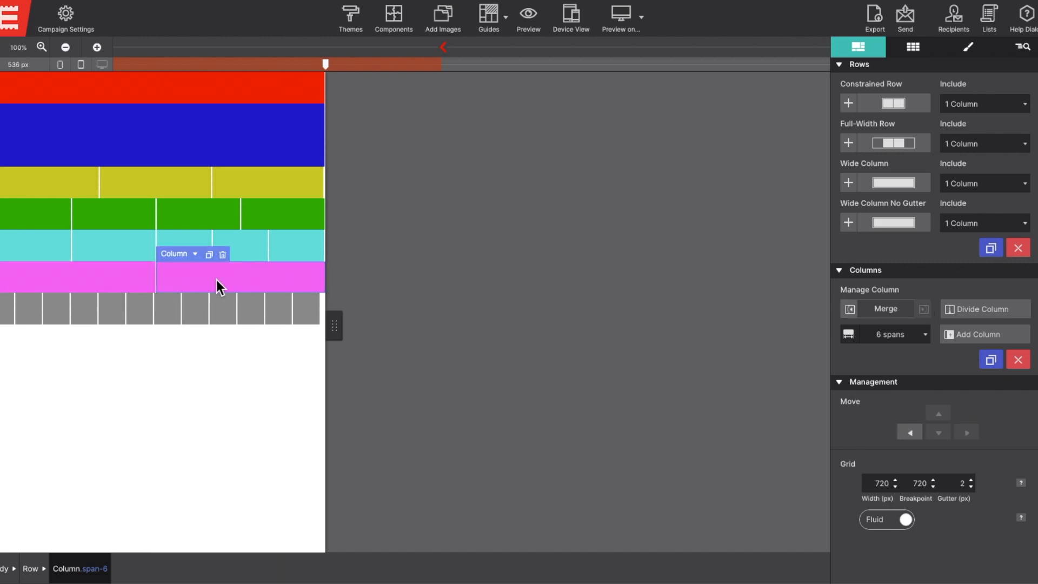
left_click_drag(335, 323, 545, 304)
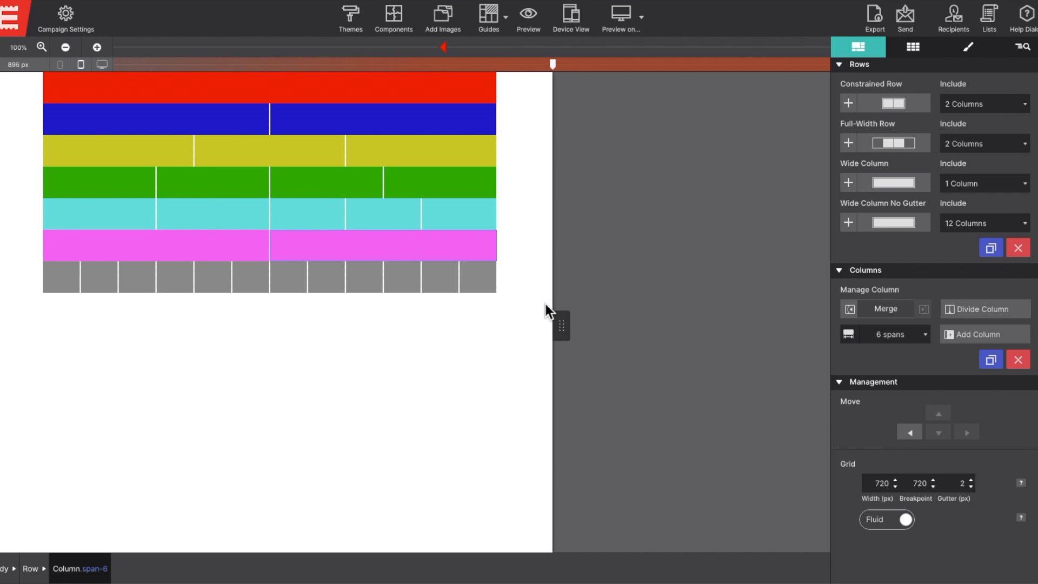
- Return the canvas to about 536 px and set the pink row's first two columns to 6 spans each
left_click_drag(545, 304, 348, 281)
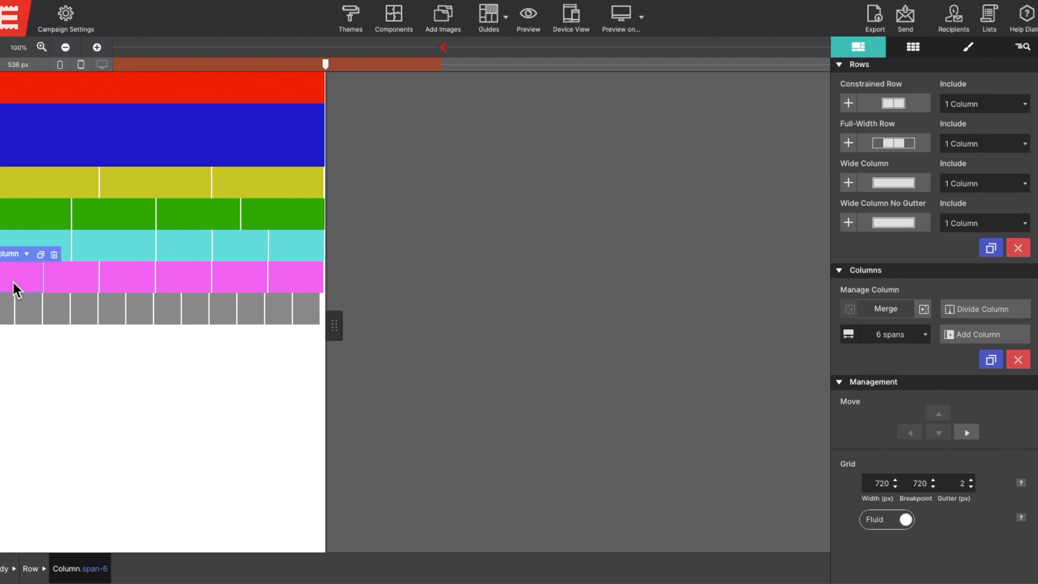
left_click(918, 336)
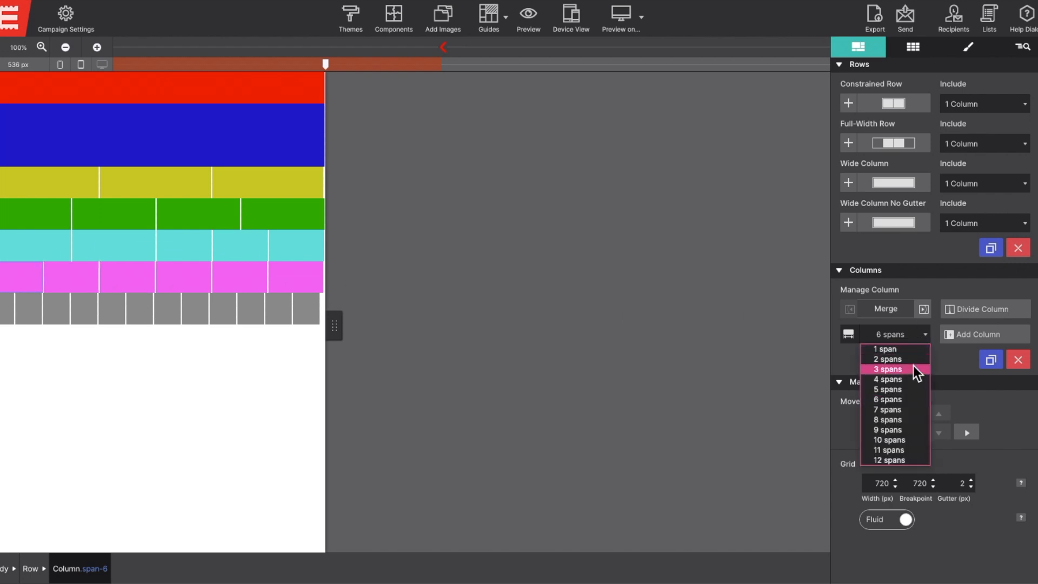
left_click(911, 398)
left_click(61, 278)
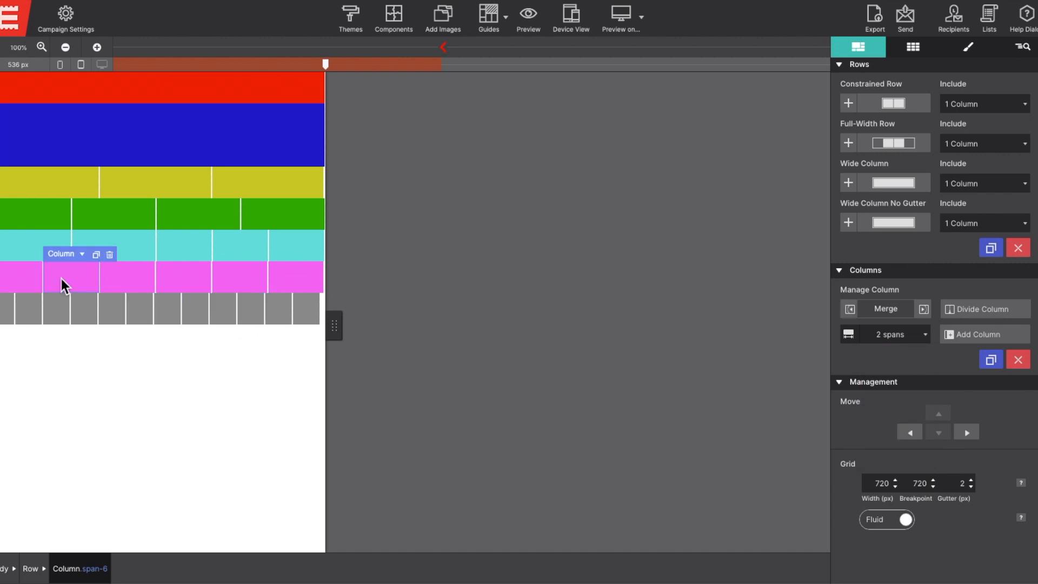
left_click(897, 335)
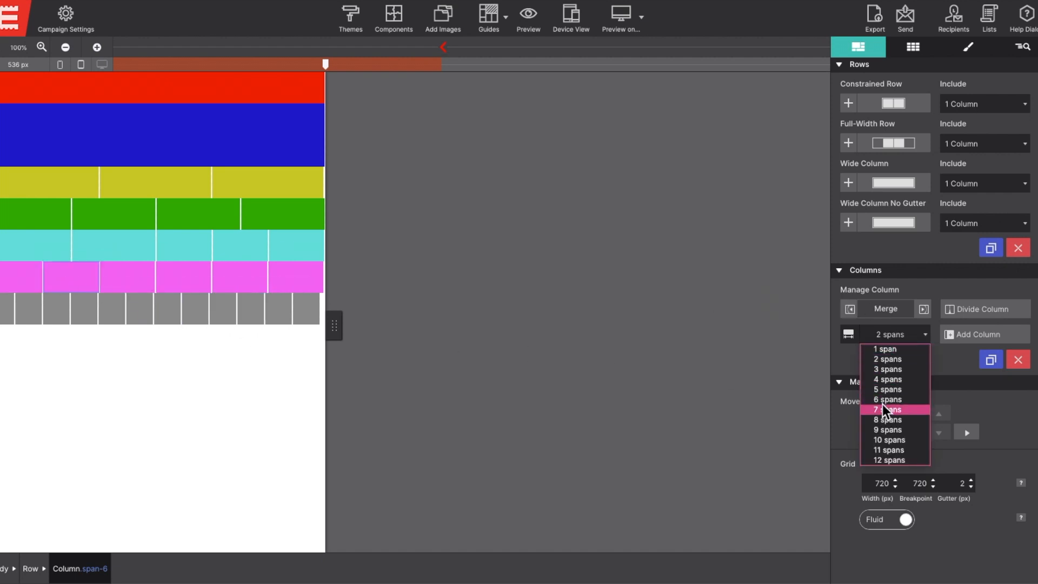
left_click(887, 403)
left_click(12, 281)
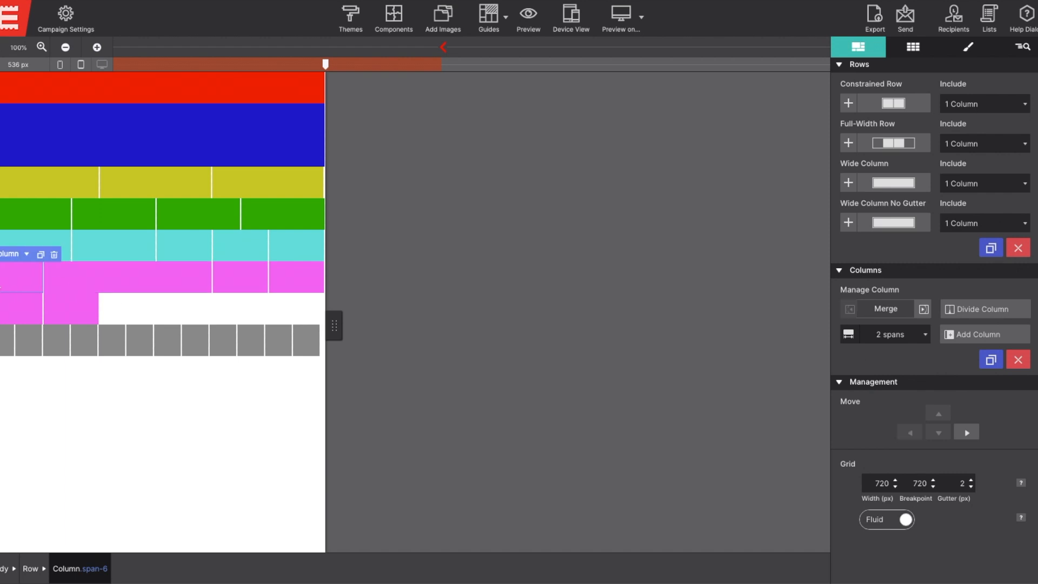
left_click(887, 336)
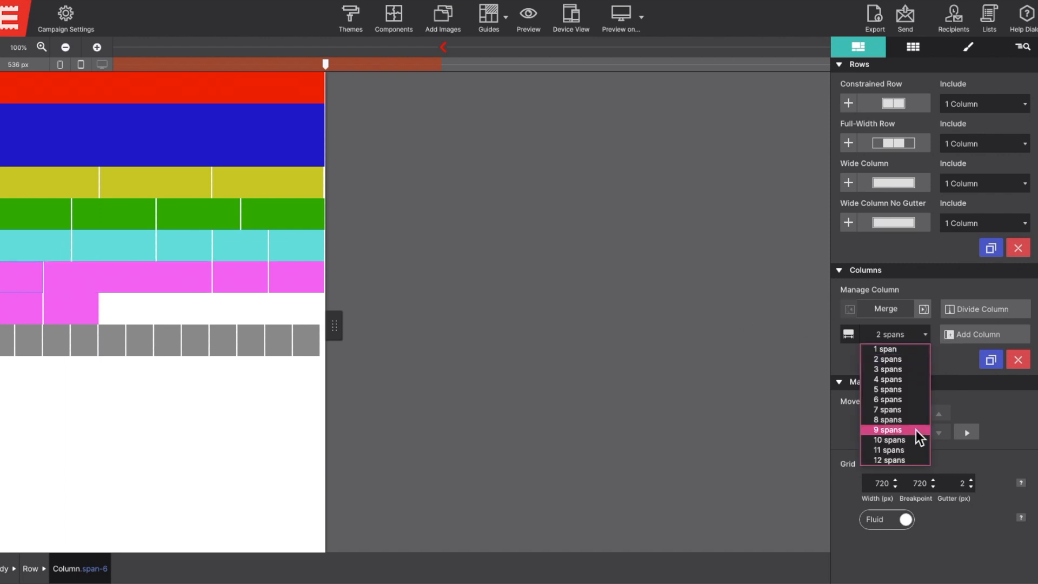
left_click(897, 403)
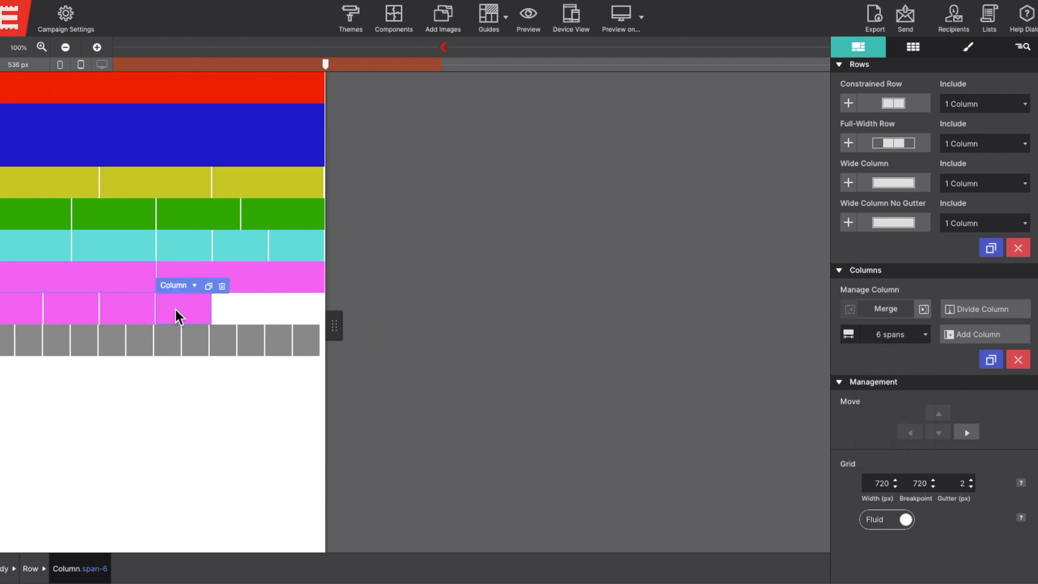
- Set the pink row's third and fourth columns to 6 spans each
left_click(14, 304)
left_click(920, 341)
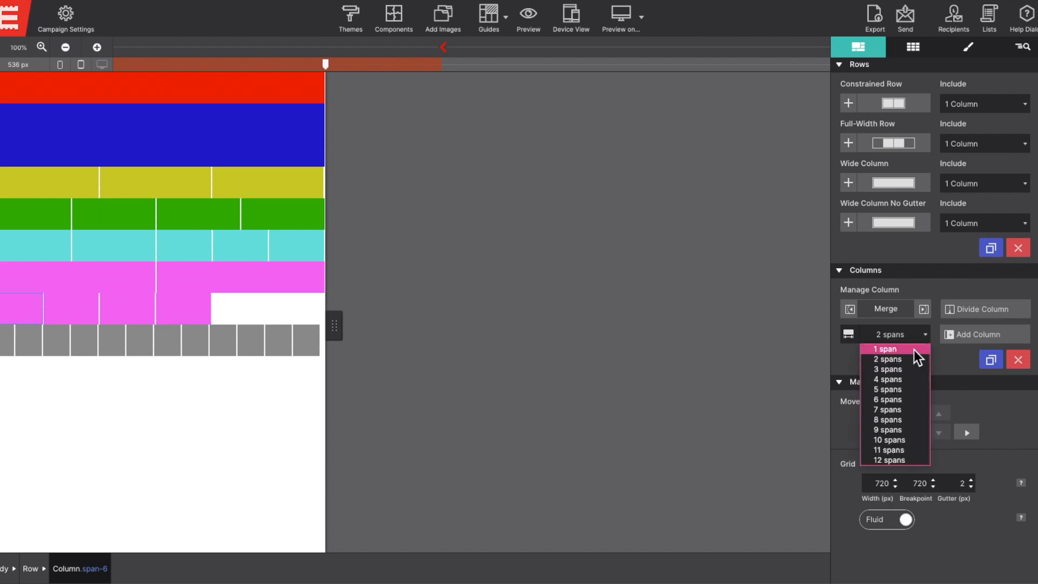
left_click(925, 400)
left_click(167, 312)
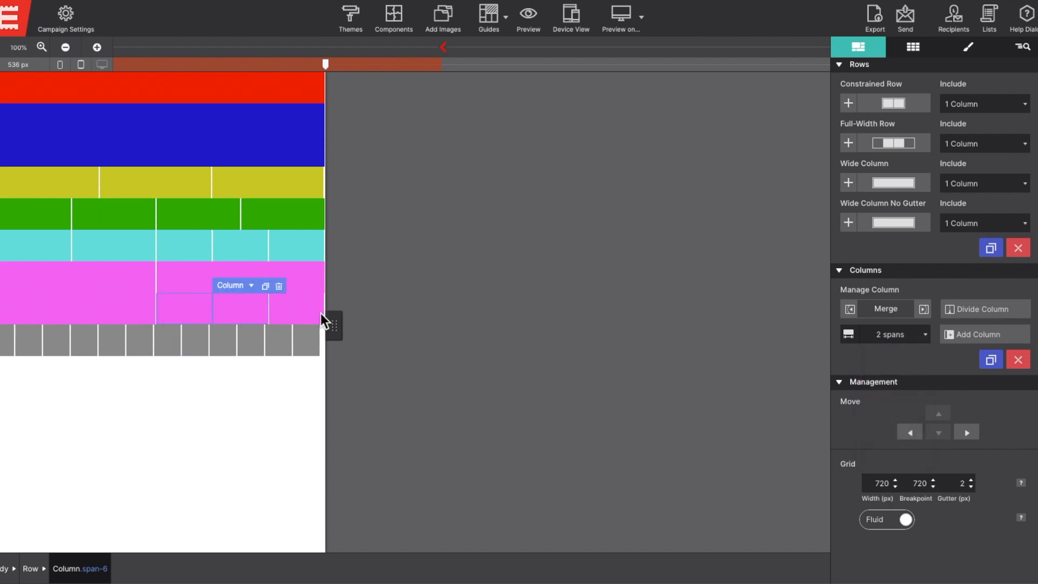
left_click(922, 335)
left_click(898, 399)
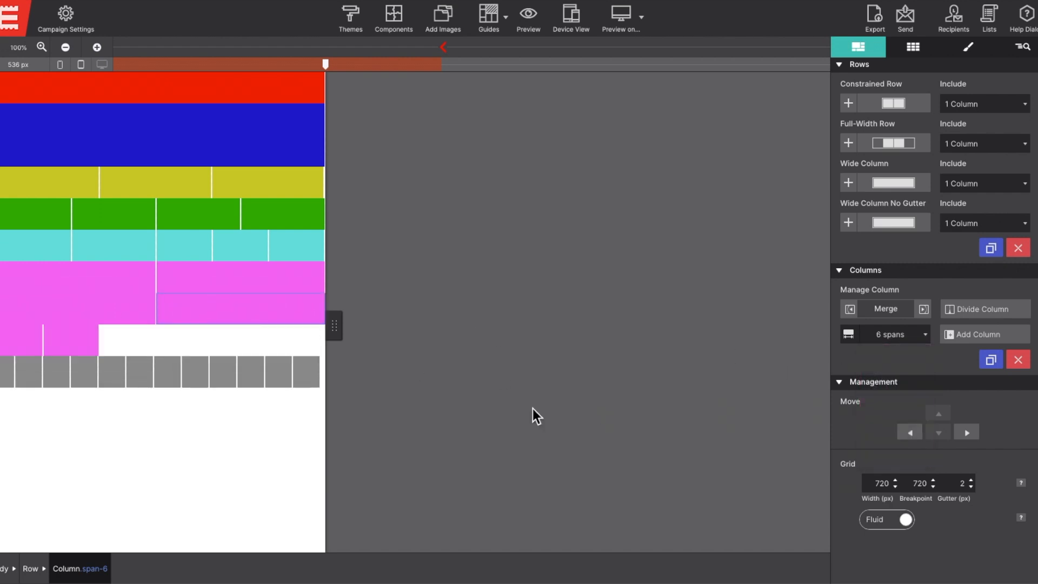
- Set the pink row's fifth and sixth columns to 6 spans each, and widen the canvas to about 574 px
left_click(21, 333)
left_click(882, 341)
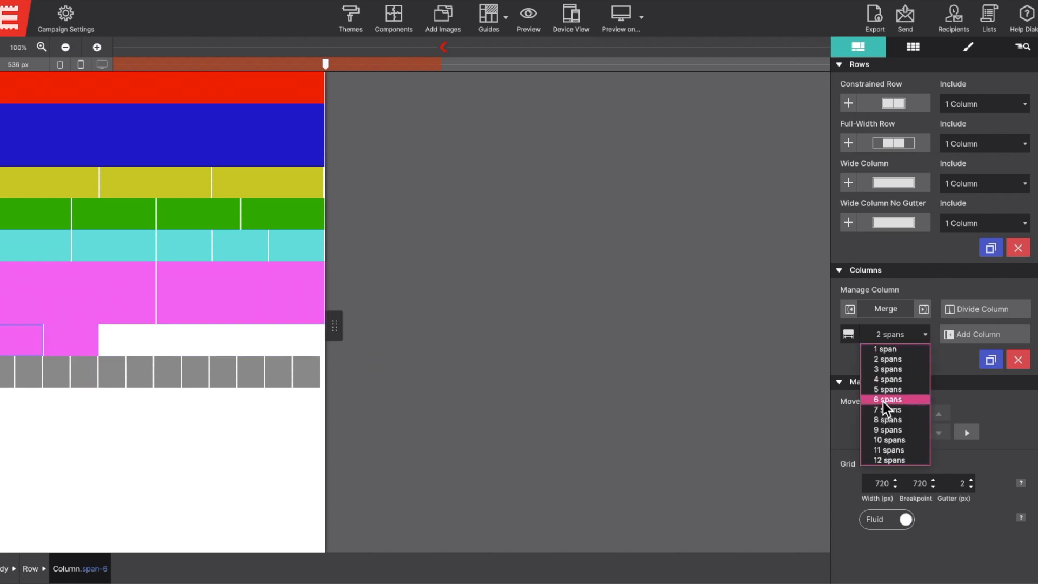
left_click(890, 401)
left_click(195, 350)
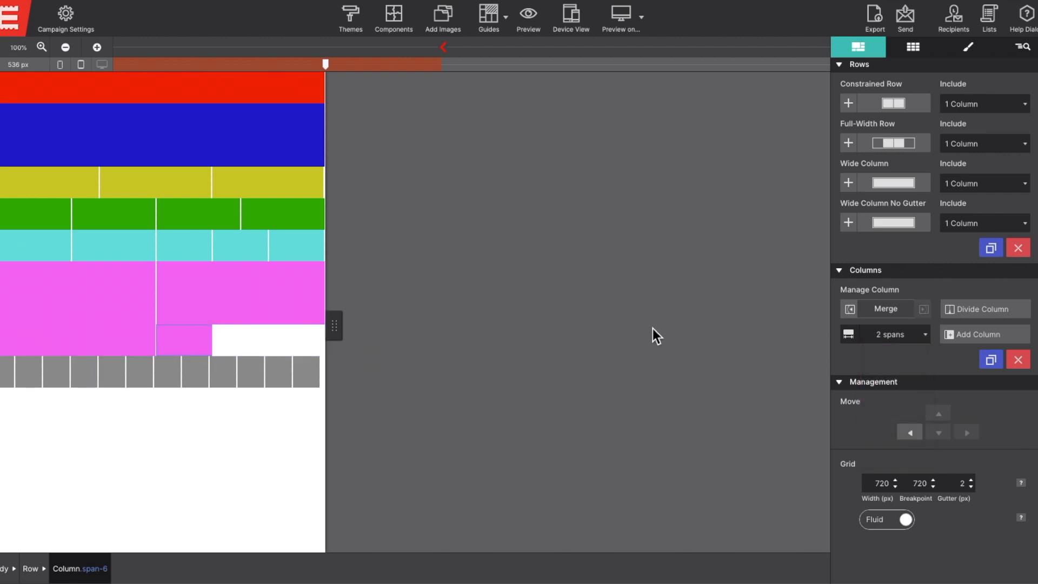
left_click(880, 337)
left_click(888, 399)
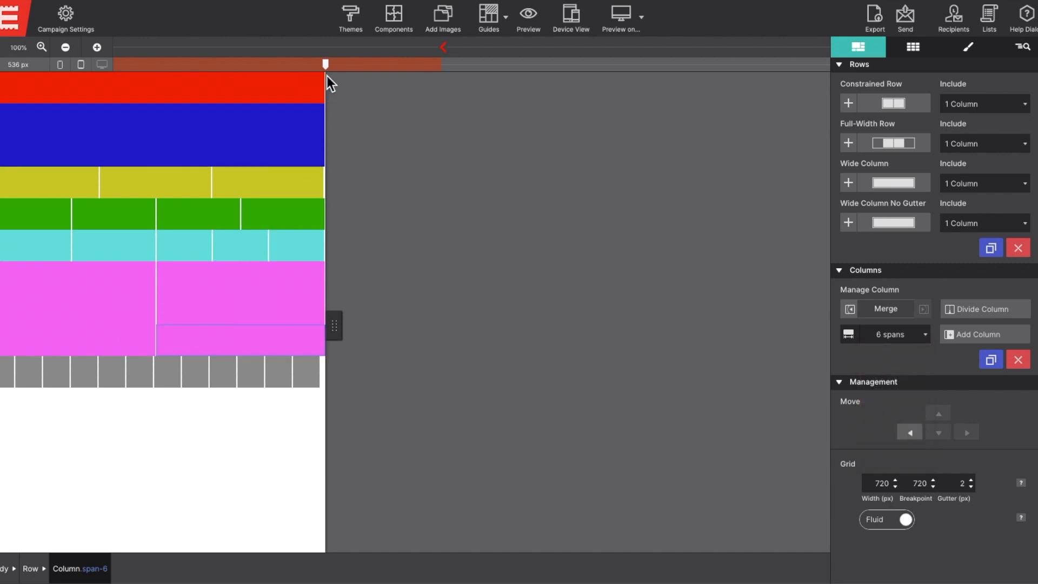
left_click_drag(327, 62, 352, 63)
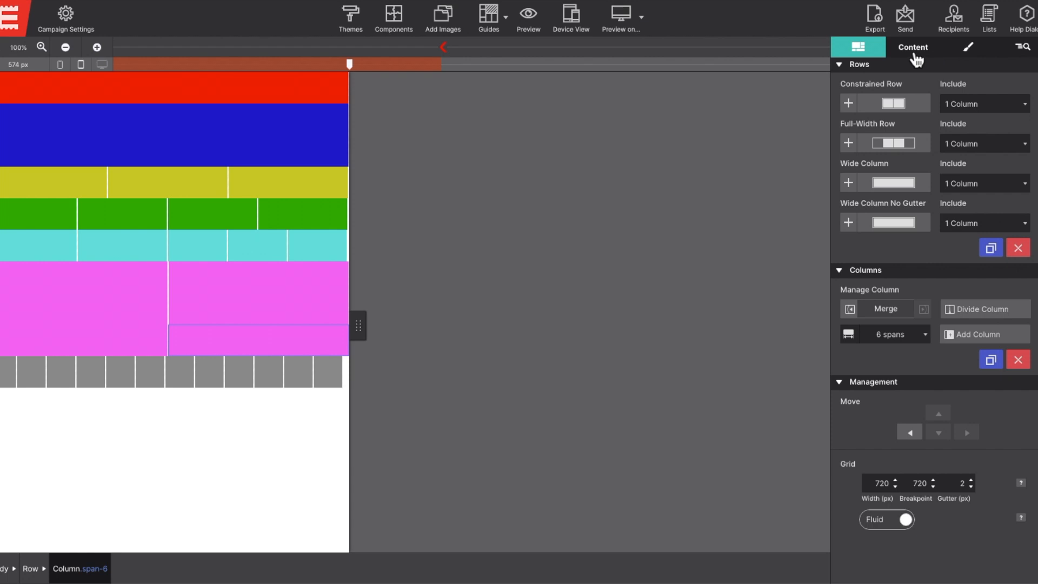
- Switch to the email template and examine the layout settings of the image and text columns under "Snazzy Title Here"
left_click(494, 63)
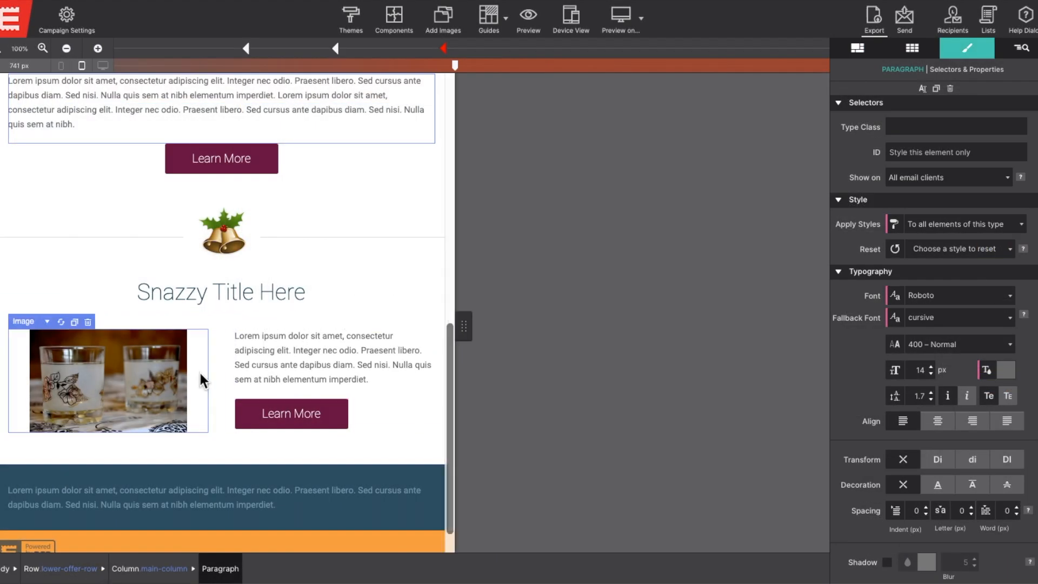
scroll(198, 371, "down", 1)
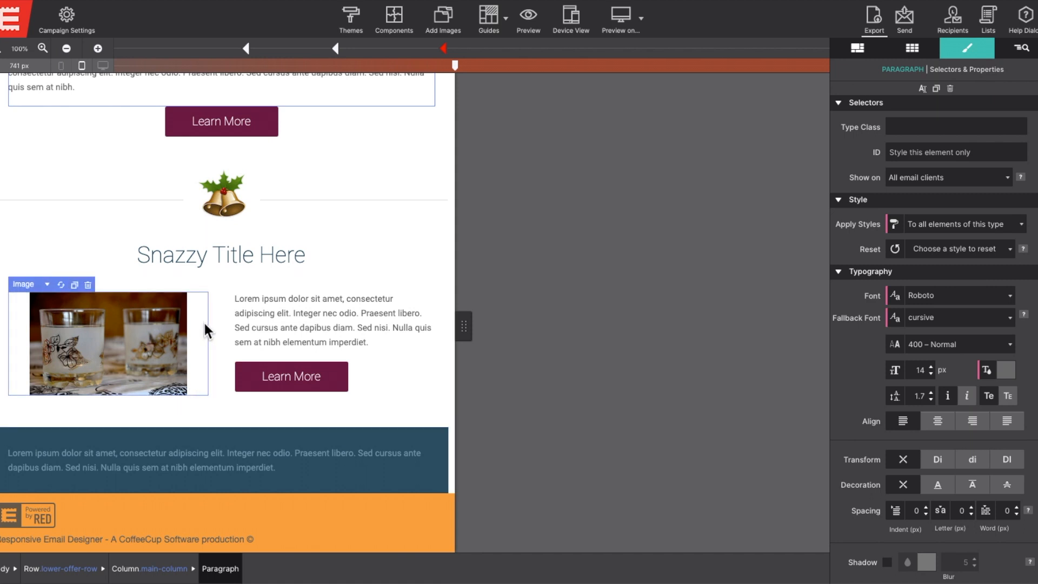
left_click(219, 339)
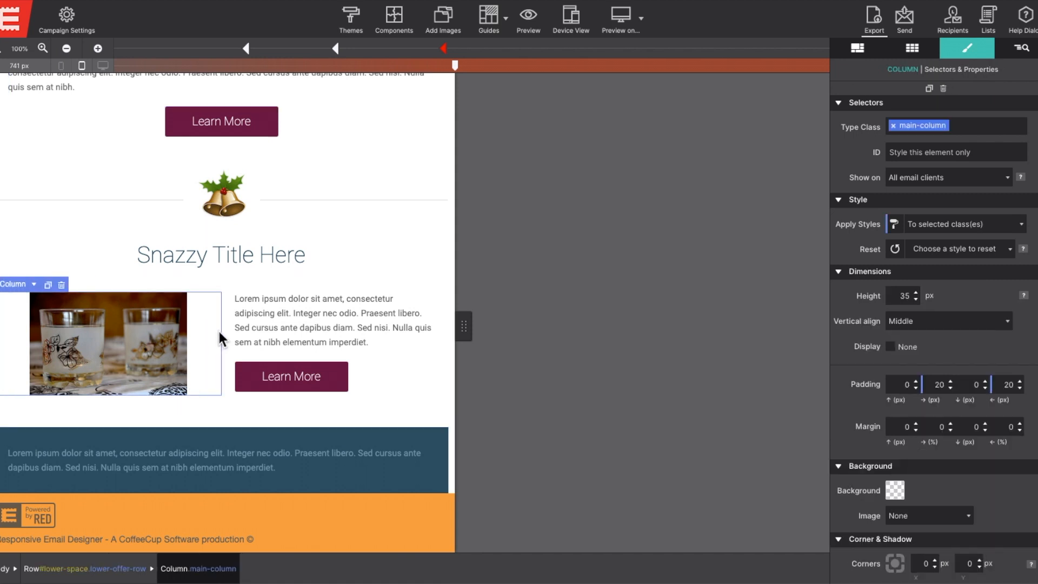
left_click(225, 333)
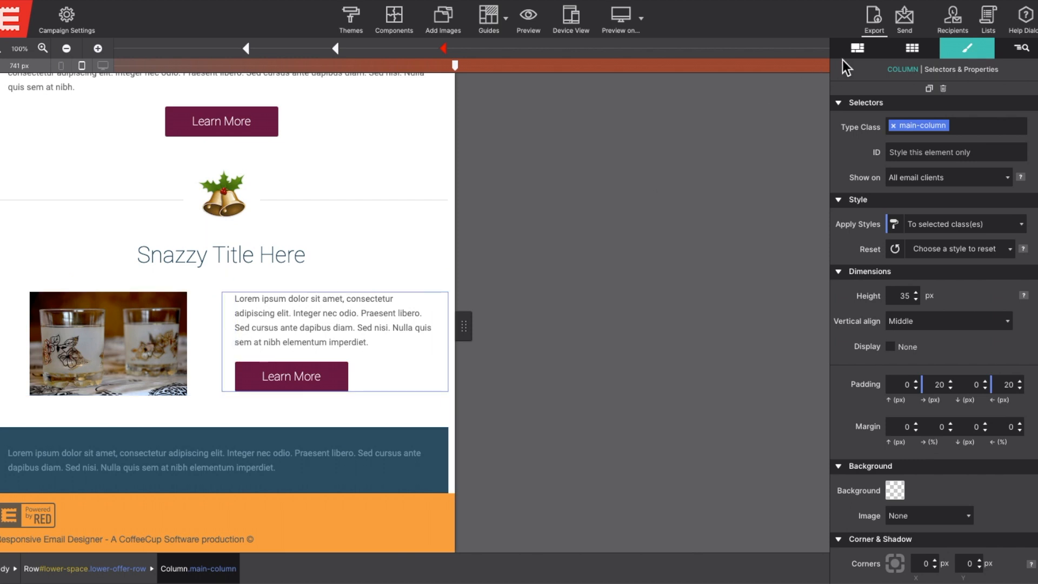
left_click(859, 50)
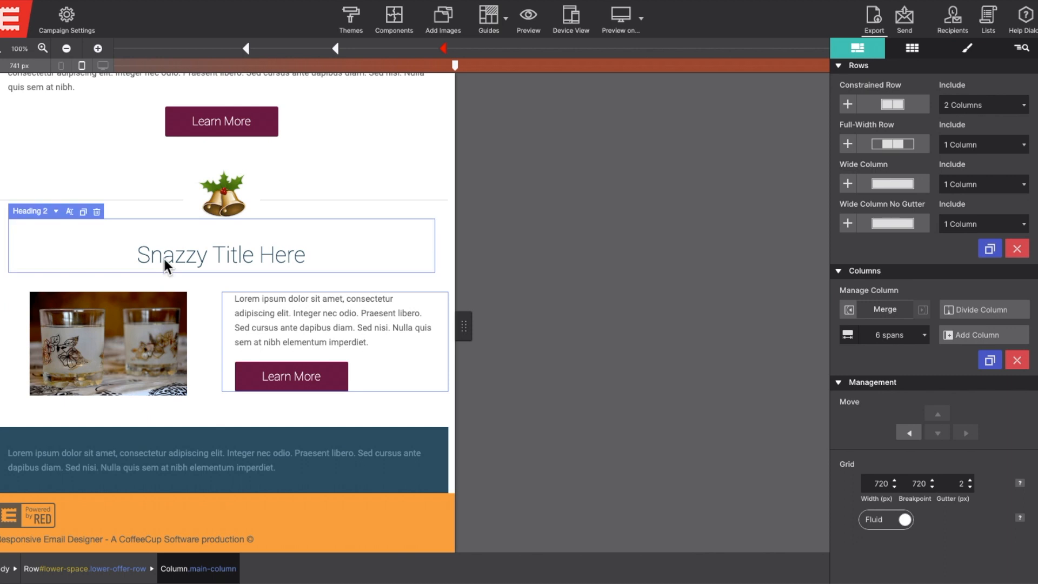
- Narrow the canvas to about 459 px and set the image column under "Snazzy Title Here" to 12 spans
left_click_drag(455, 64, 280, 78)
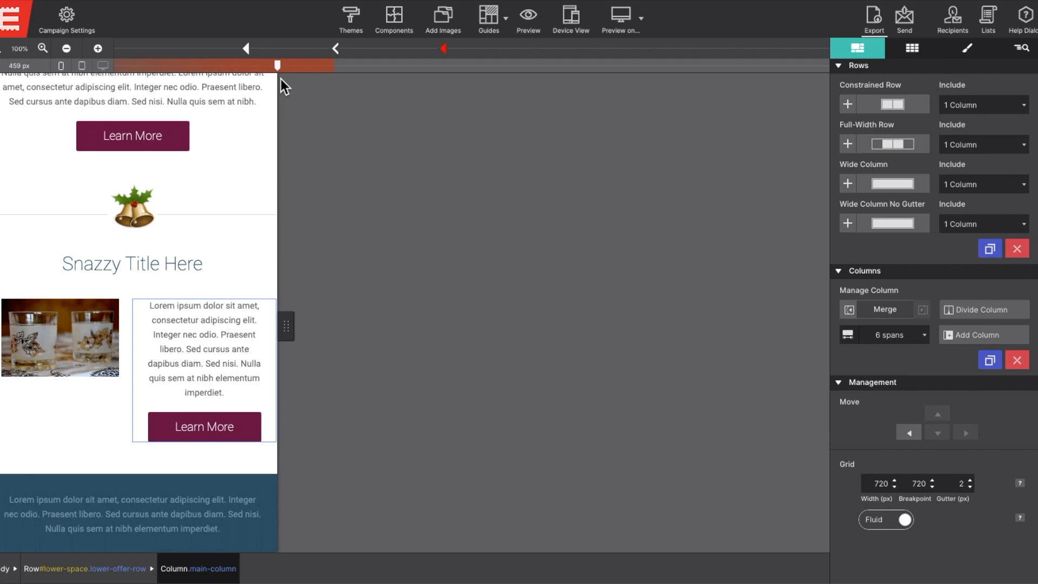
left_click(126, 364)
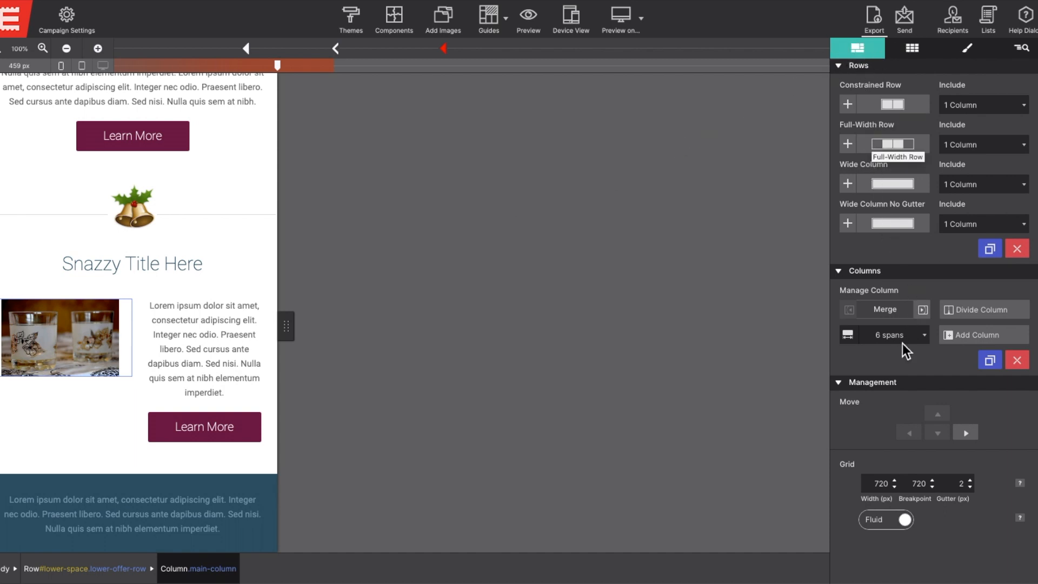
left_click(918, 341)
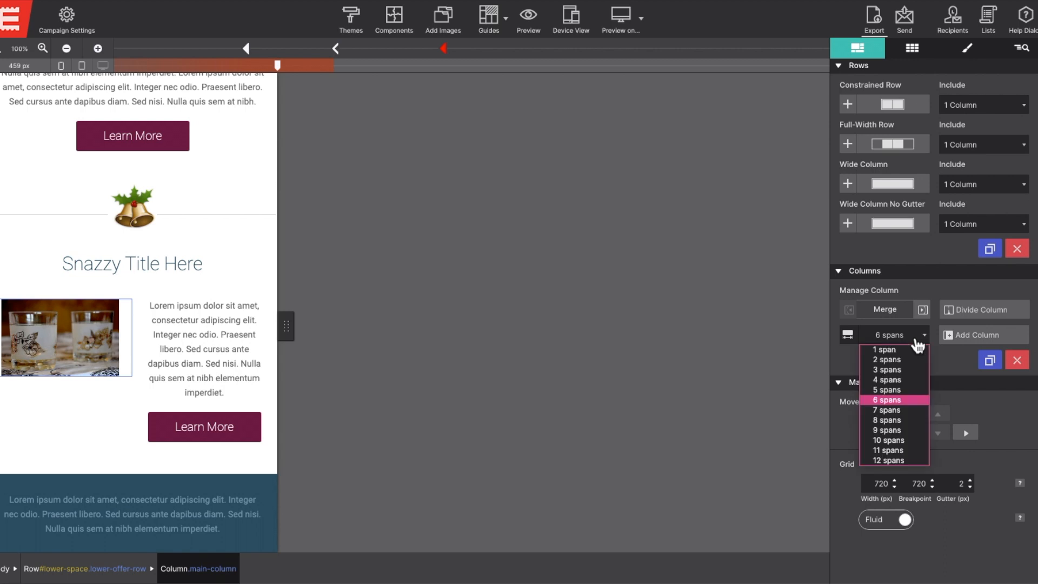
left_click(892, 460)
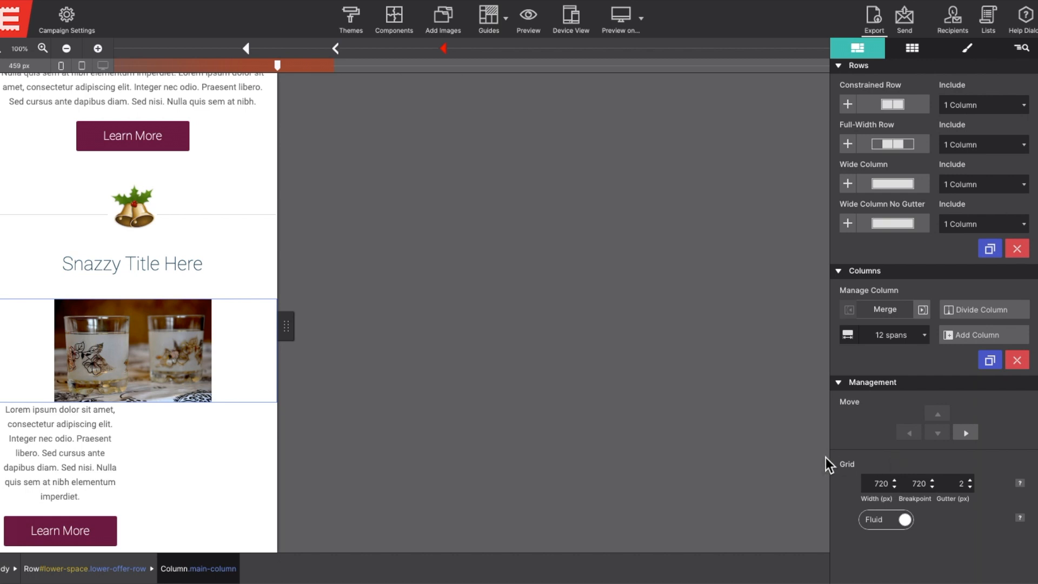
- Set the text column below the glasses image to 12 spans
left_click(127, 444)
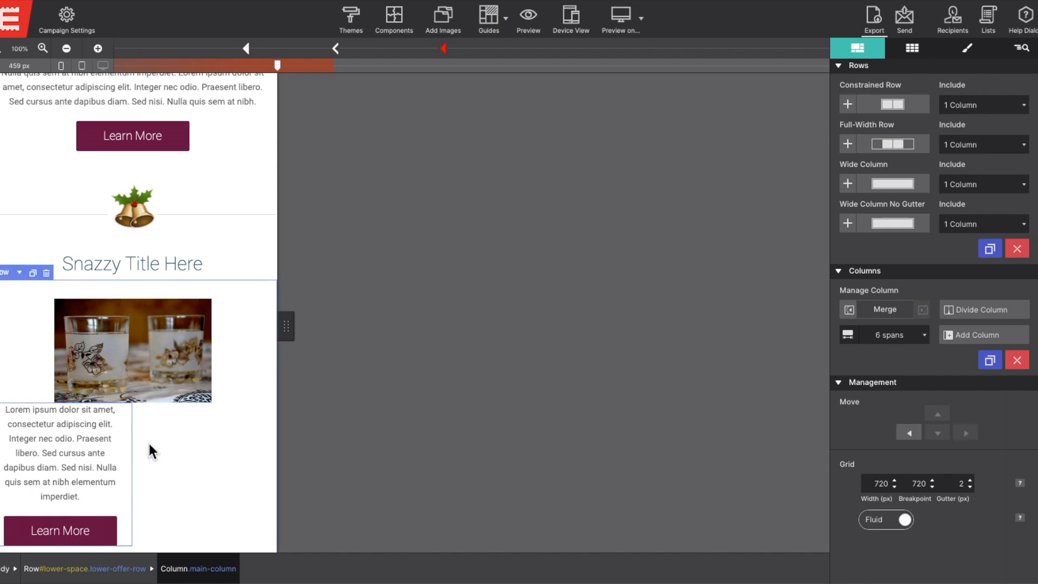
left_click(886, 338)
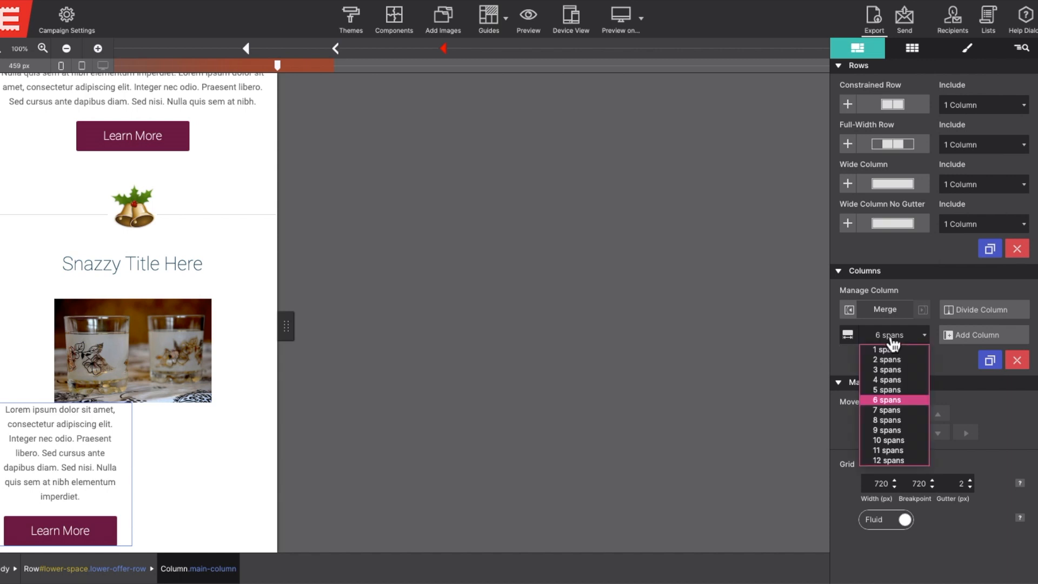
left_click(879, 461)
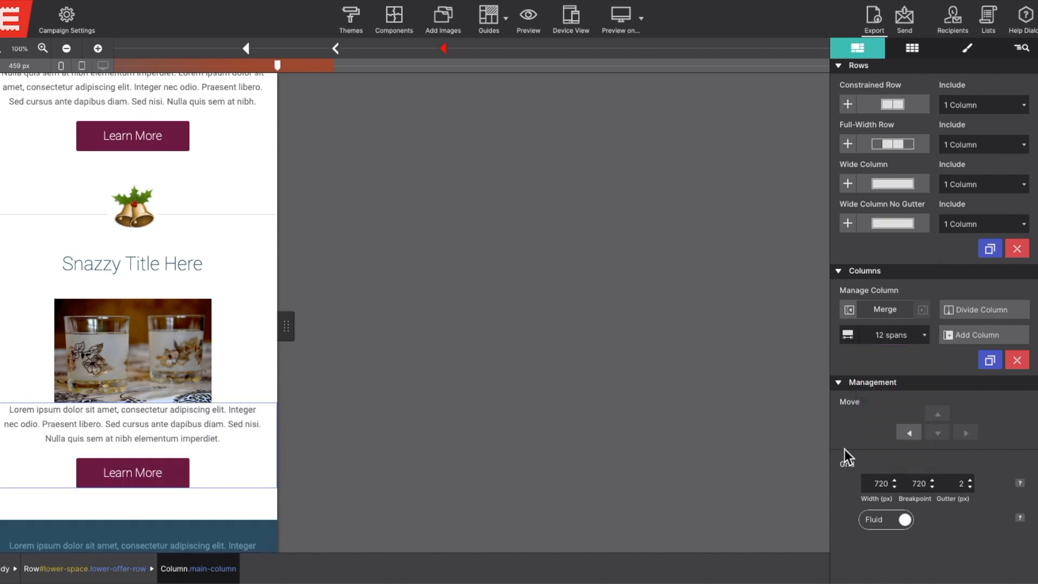
- Try a 10-span width on the text column and restore it to 12 spans
left_click(908, 337)
left_click(908, 440)
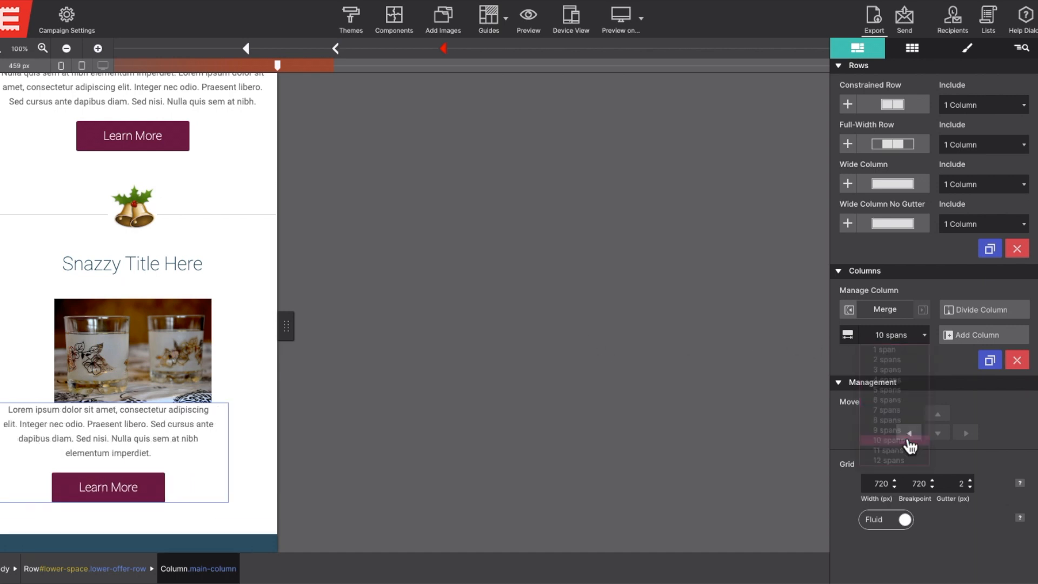
left_click(907, 337)
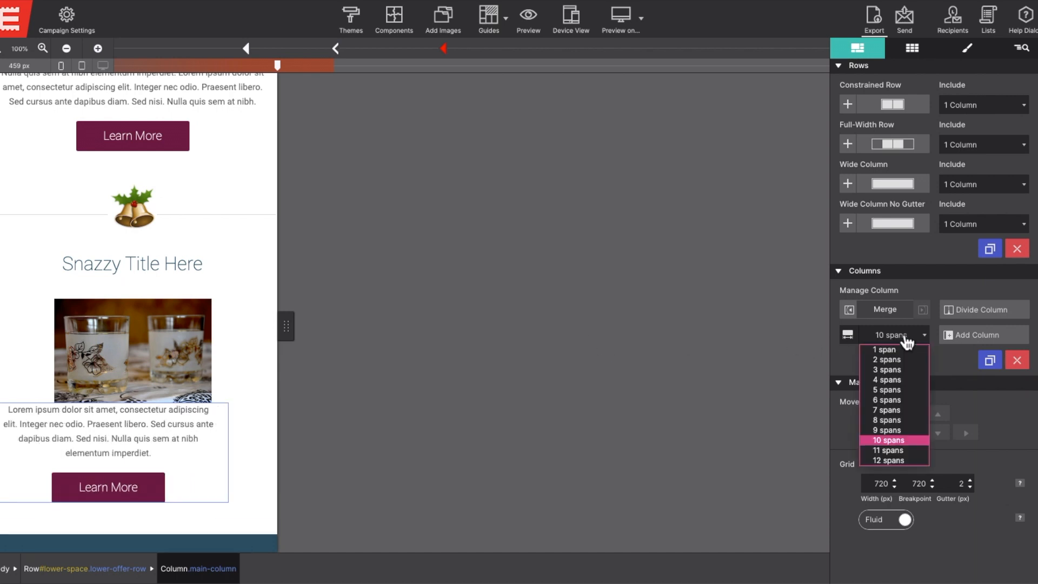
left_click(902, 460)
- Widen the canvas to about 894 px, review the template up to its header, and reduce the width to about 754 px
left_click_drag(277, 65, 553, 73)
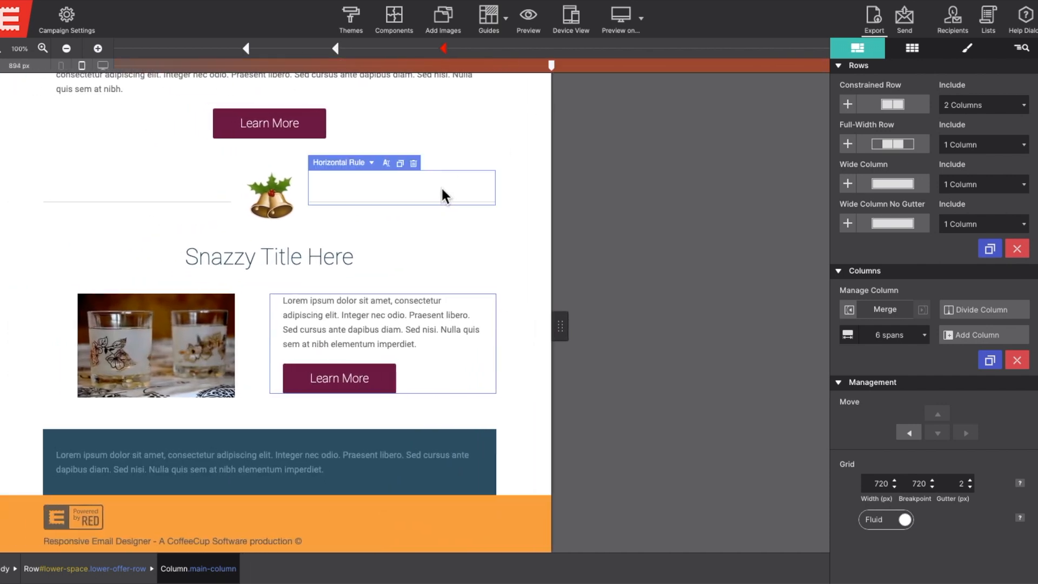
scroll(443, 186, "up", 3)
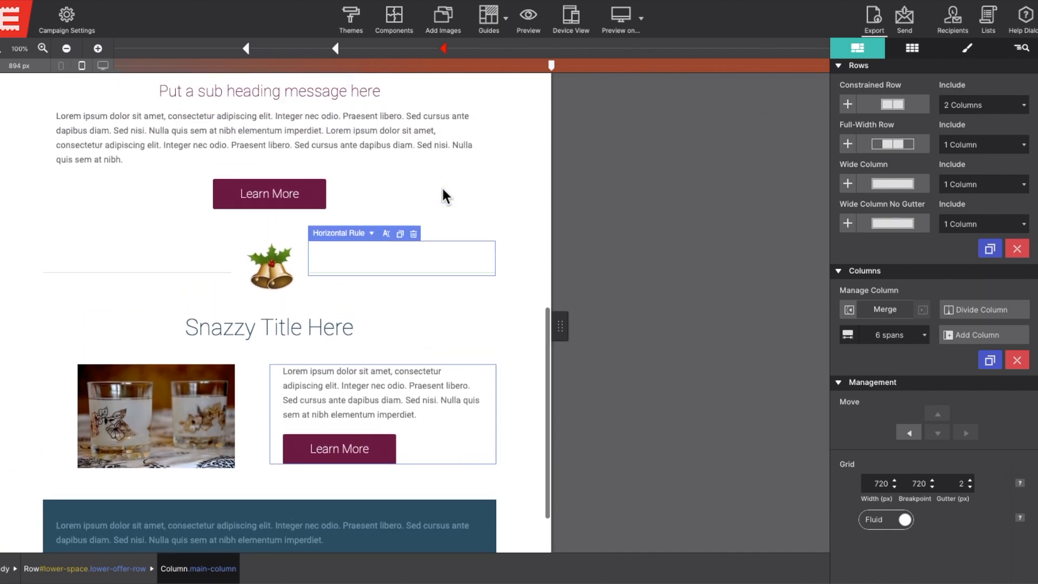
scroll(438, 184, "up", 10)
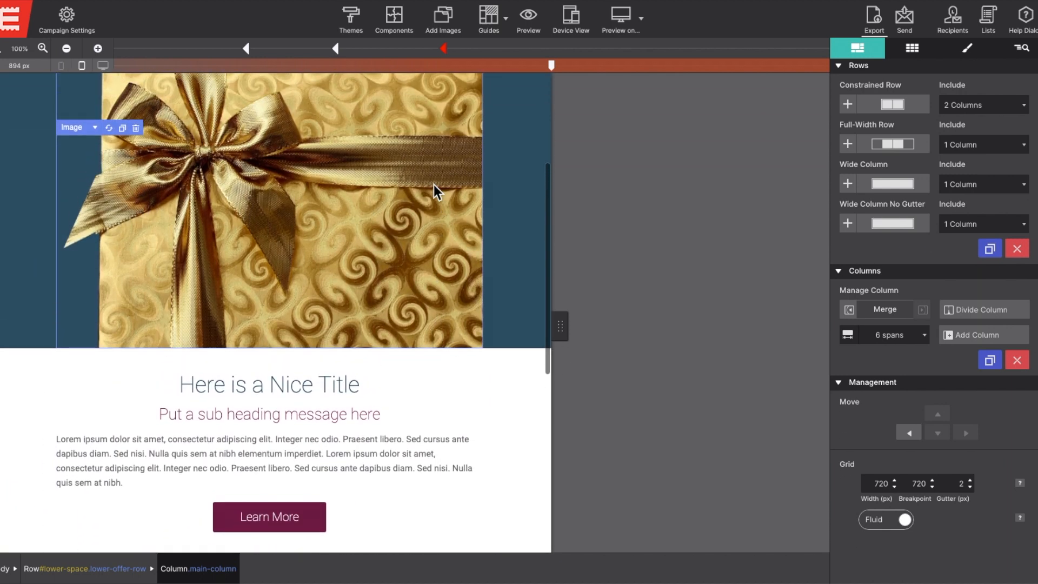
scroll(433, 184, "up", 8)
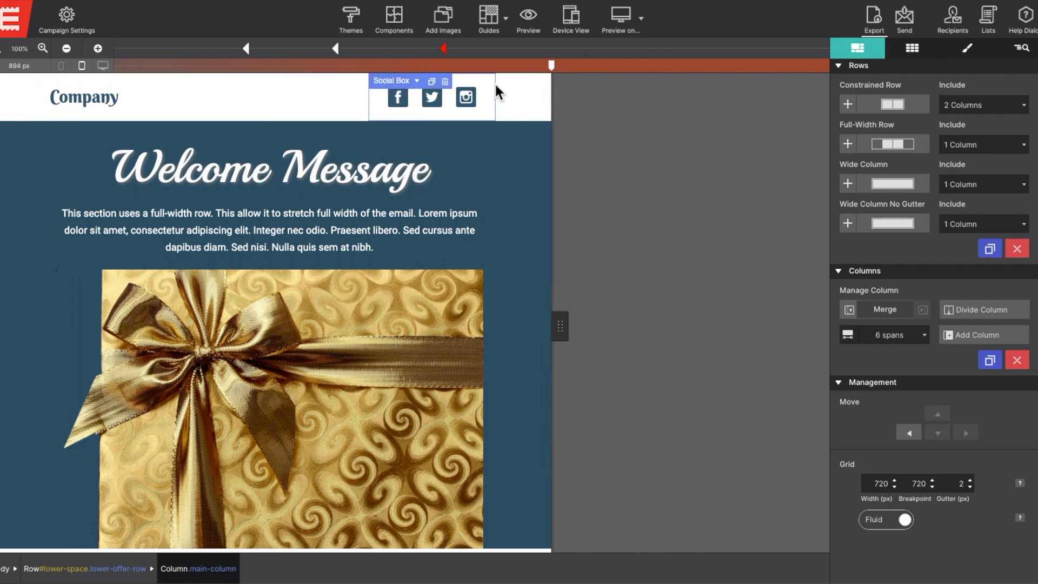
left_click_drag(551, 65, 465, 72)
scroll(429, 114, "up", 10)
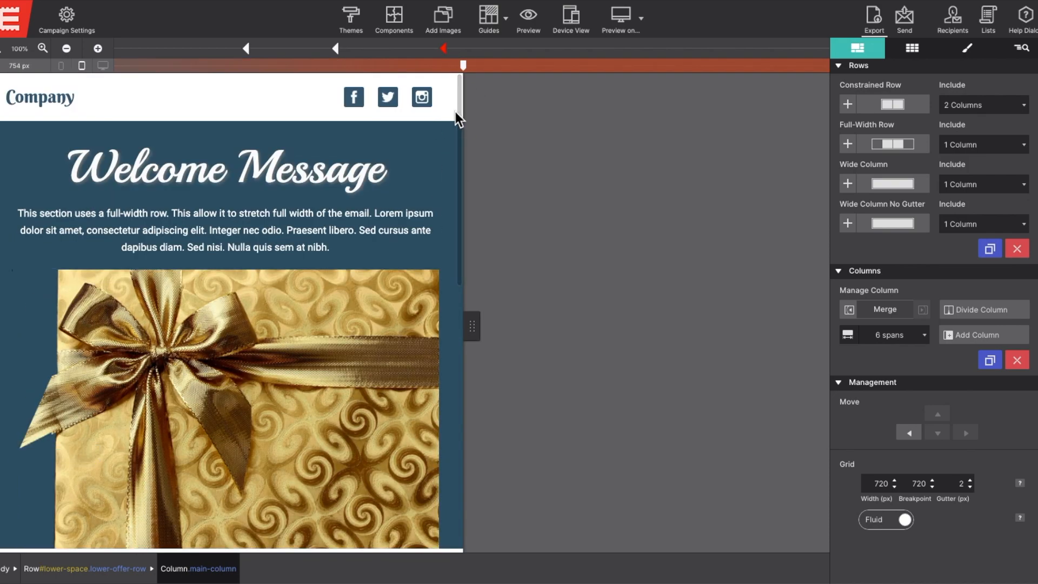
- Narrow the canvas to about 350 px and set the column holding the "Company" heading to 12 spans
left_click(450, 105)
left_click_drag(463, 65, 211, 68)
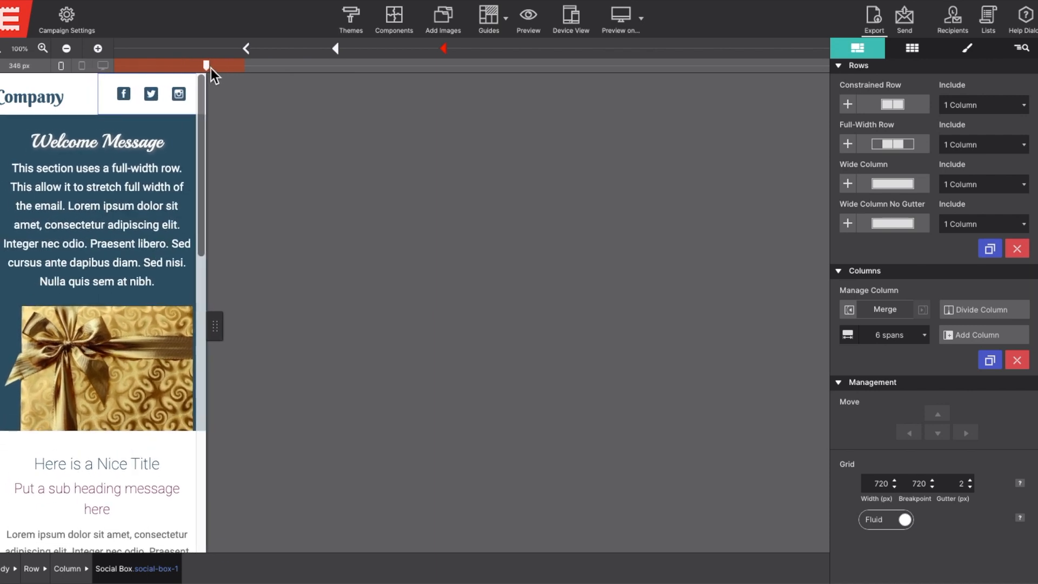
left_click(74, 112)
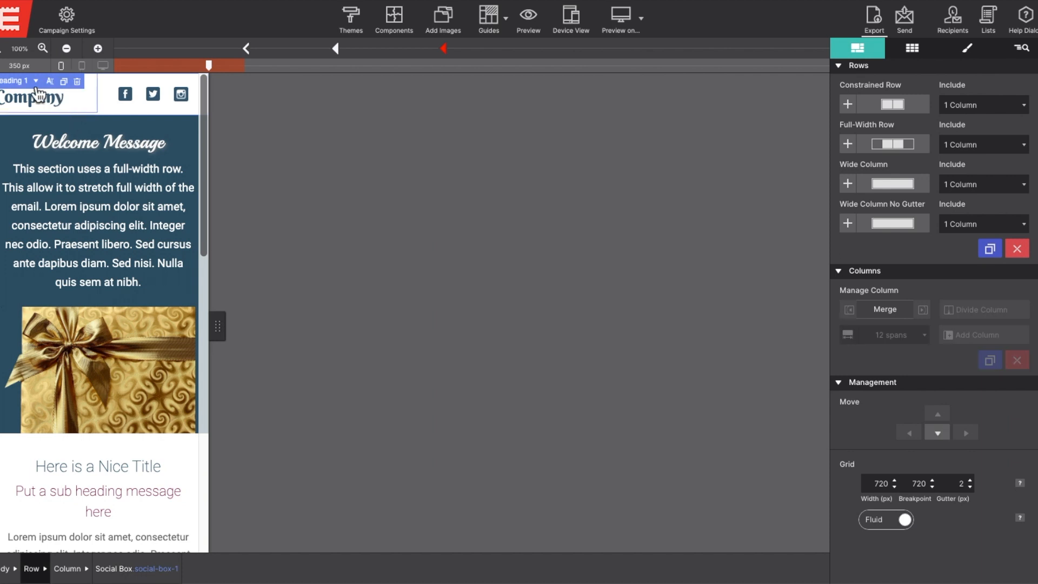
left_click(36, 80)
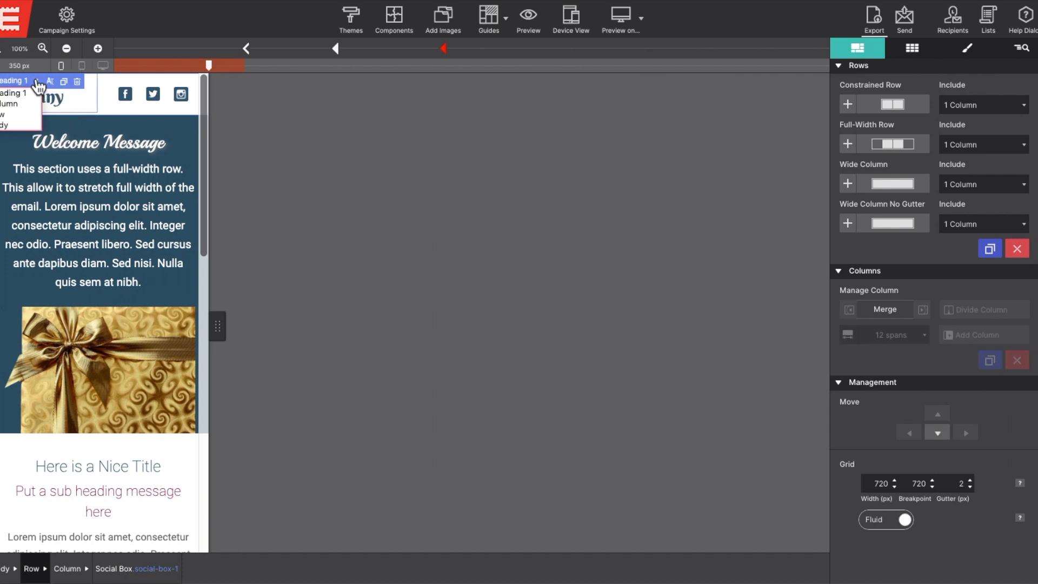
left_click(34, 103)
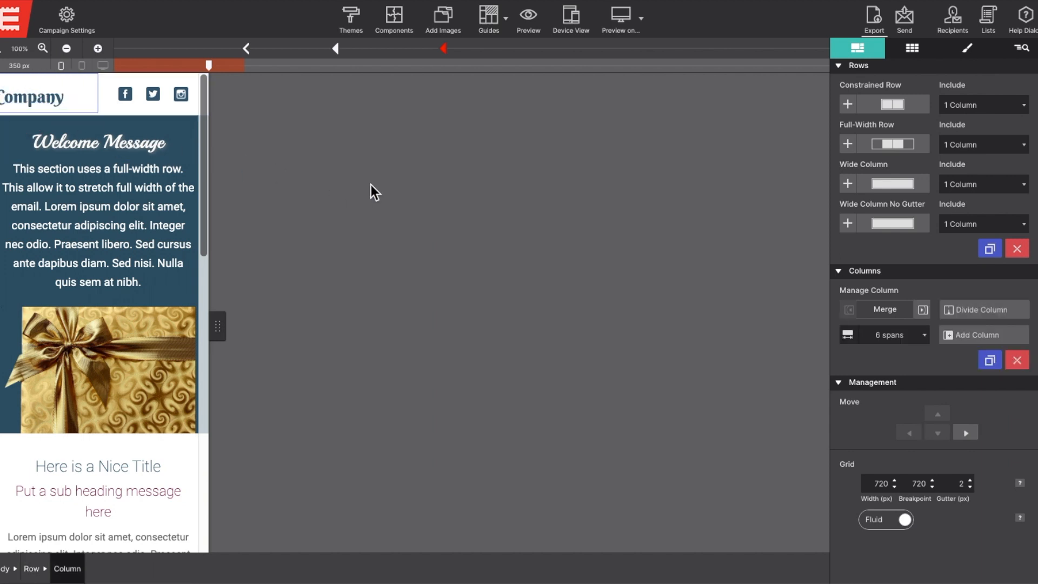
left_click(904, 341)
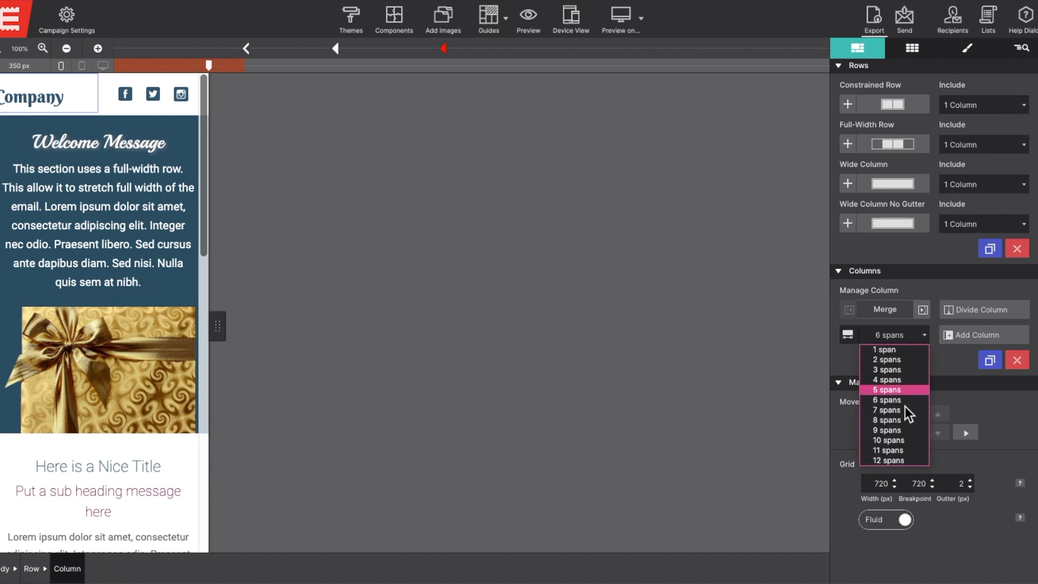
left_click(898, 460)
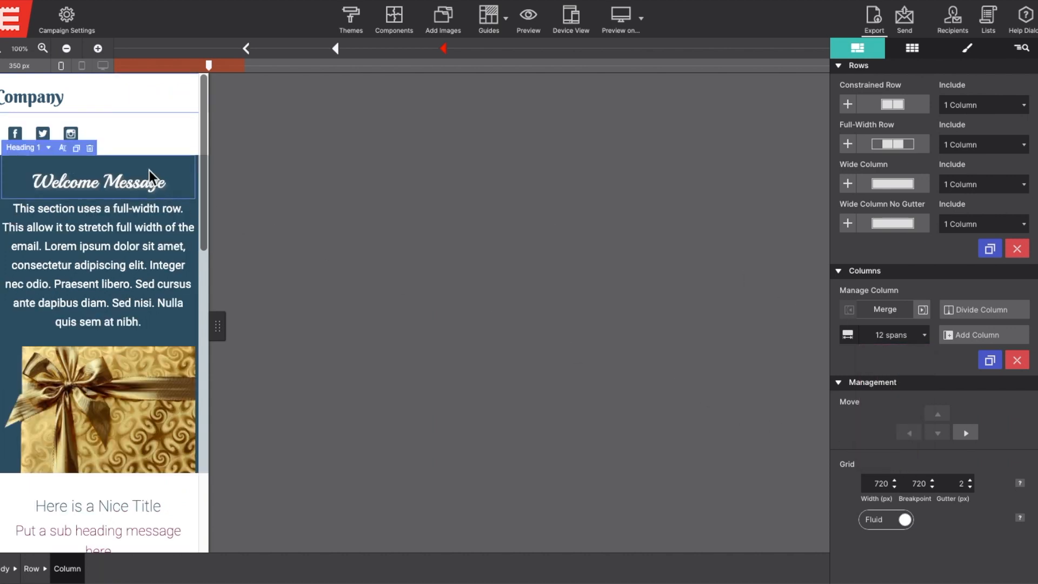
- Set the header column that contains the social icons to 12 spans
left_click(81, 122)
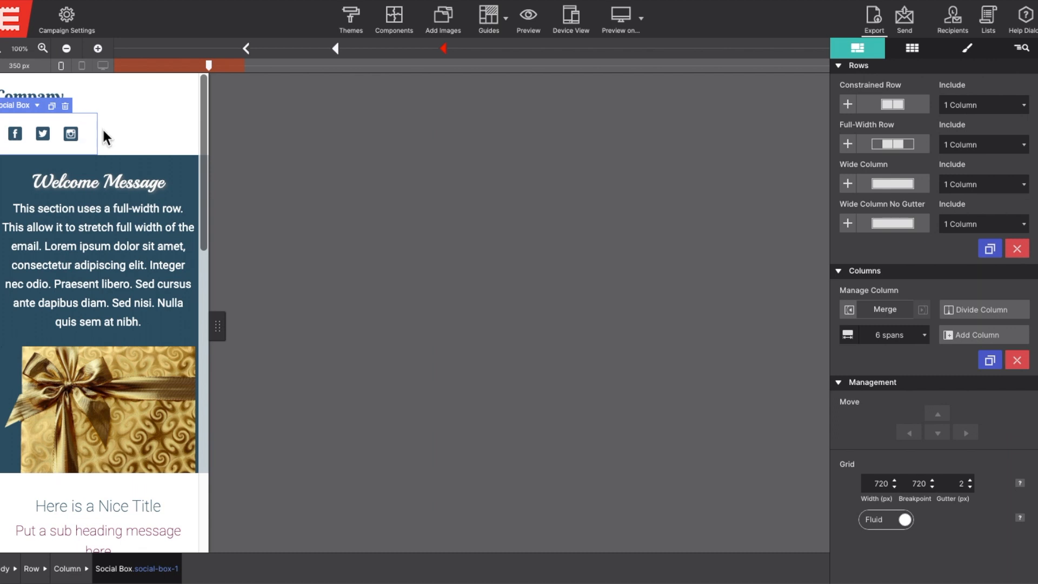
left_click(34, 105)
left_click(29, 126)
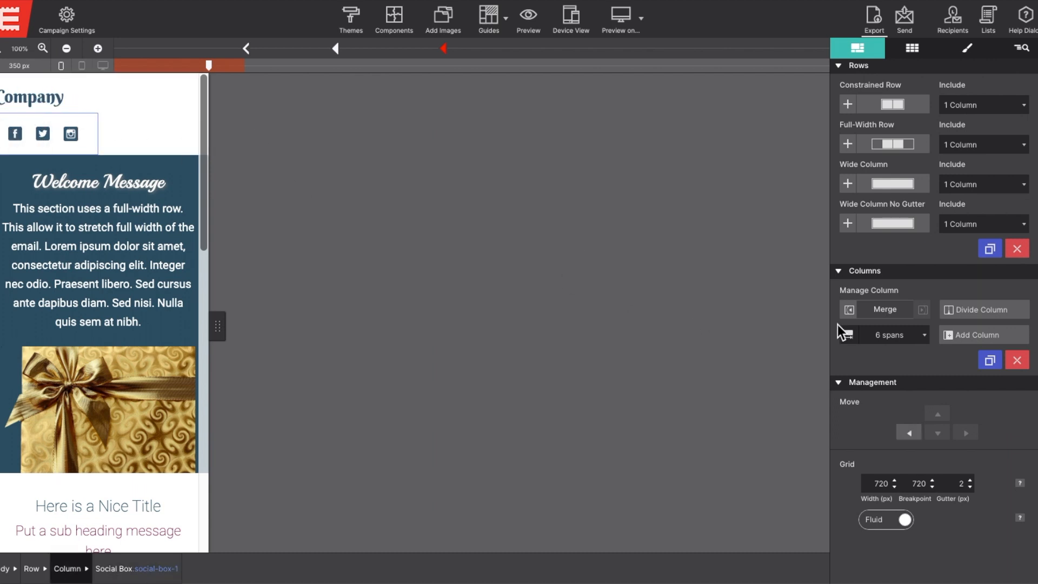
left_click(909, 346)
left_click(900, 459)
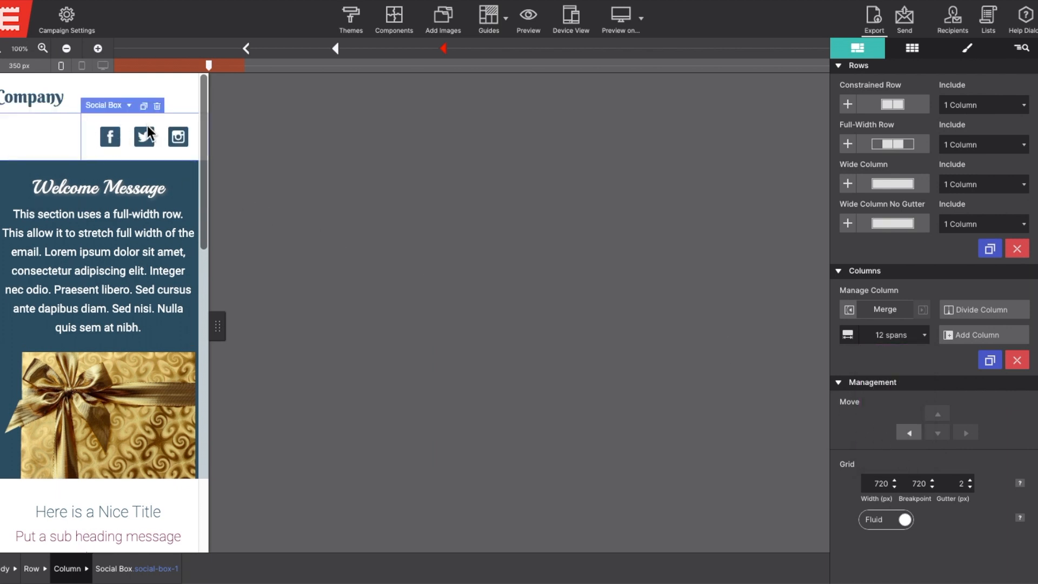
- Center-align the "Company" heading text at this narrow width
left_click(28, 96)
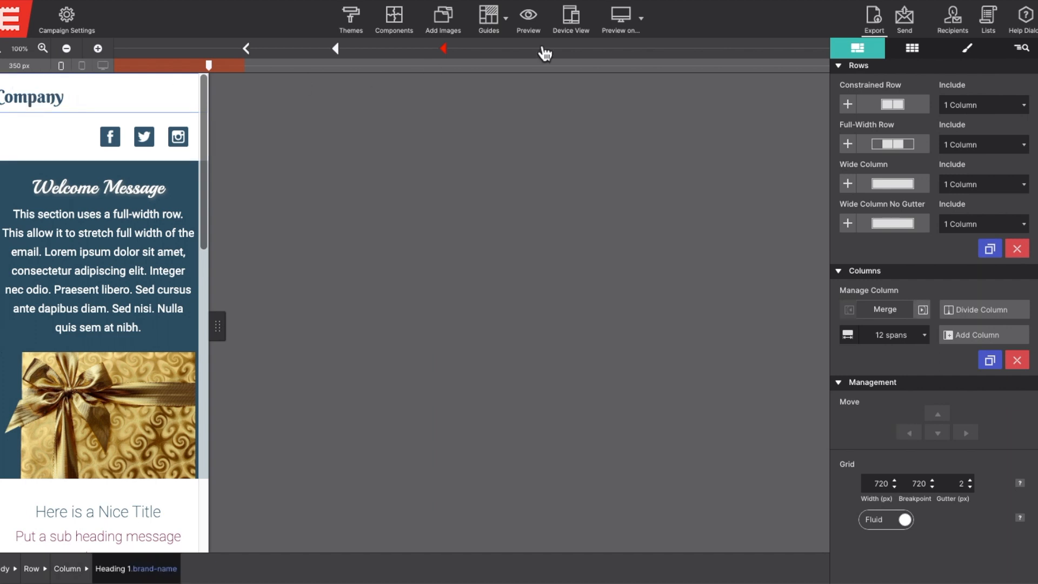
left_click(968, 53)
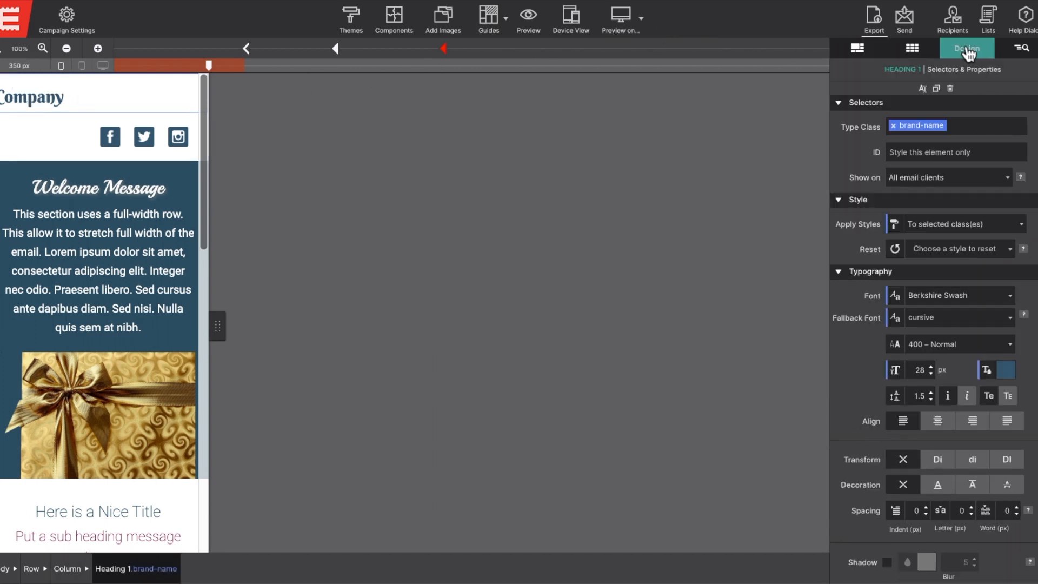
left_click(941, 428)
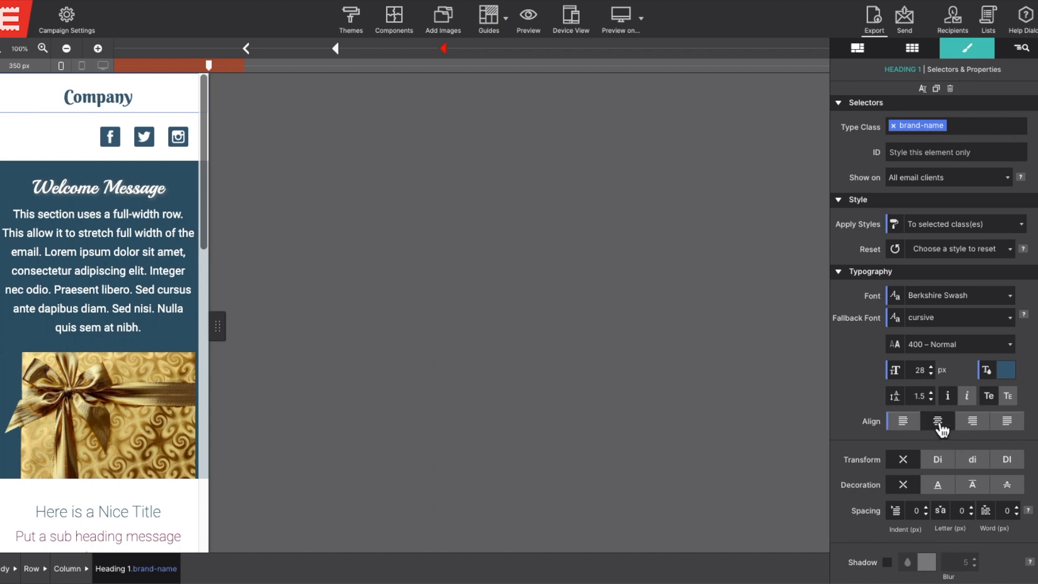
- Set the float of the header's social box to Center
left_click(103, 153)
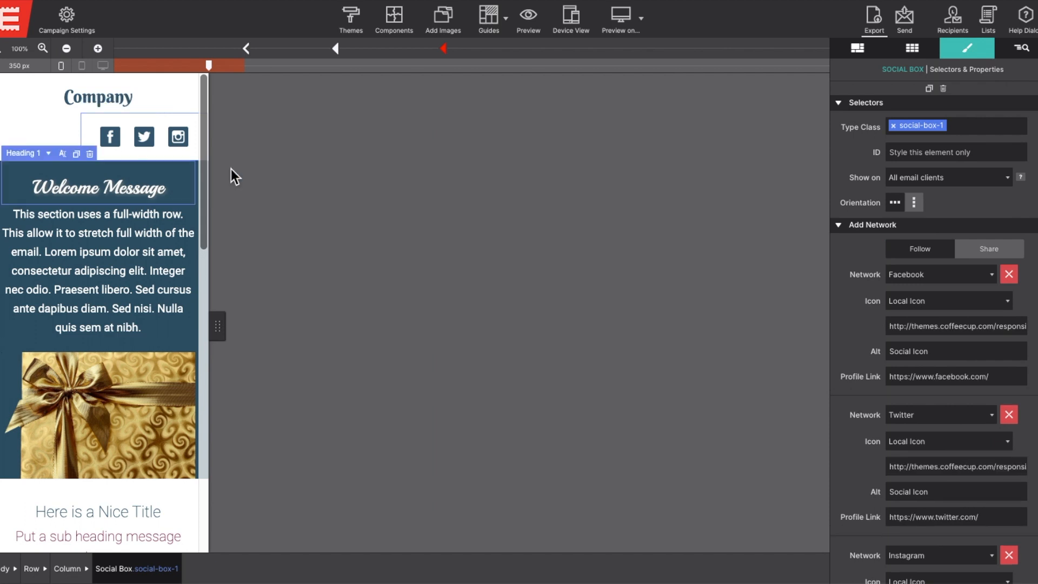
scroll(855, 264, "down", 5)
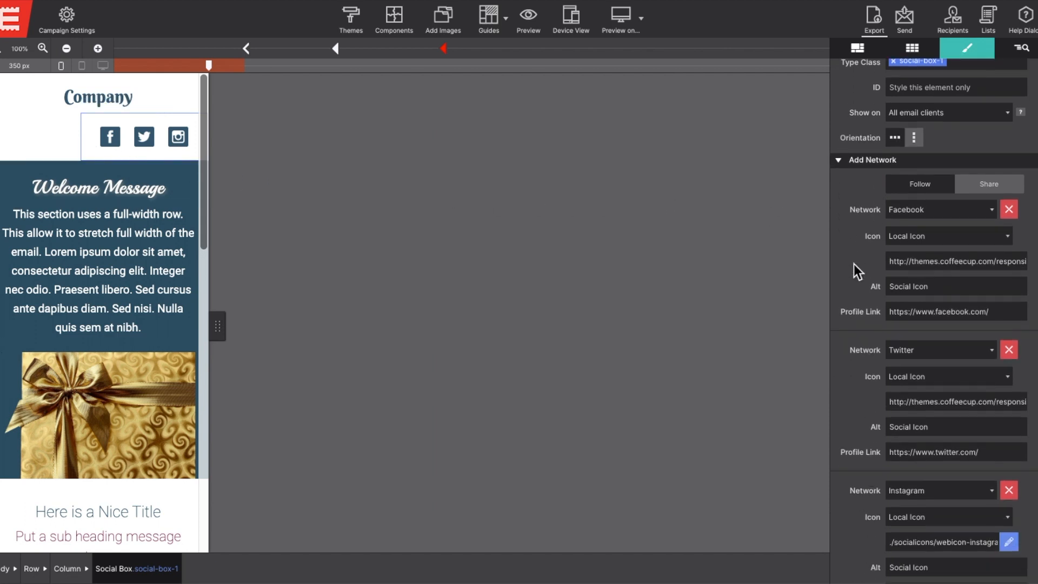
scroll(854, 264, "down", 8)
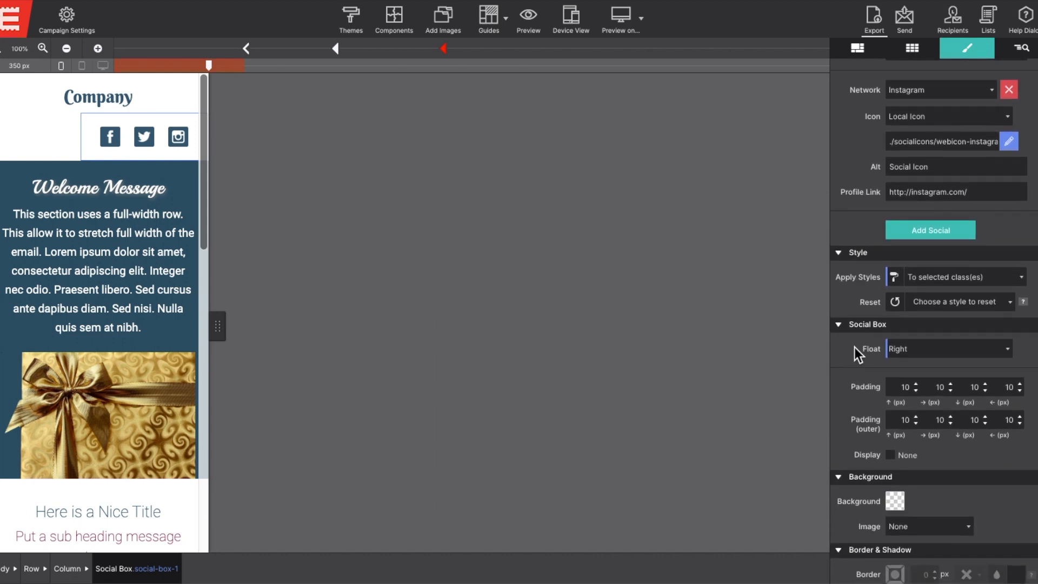
left_click(902, 350)
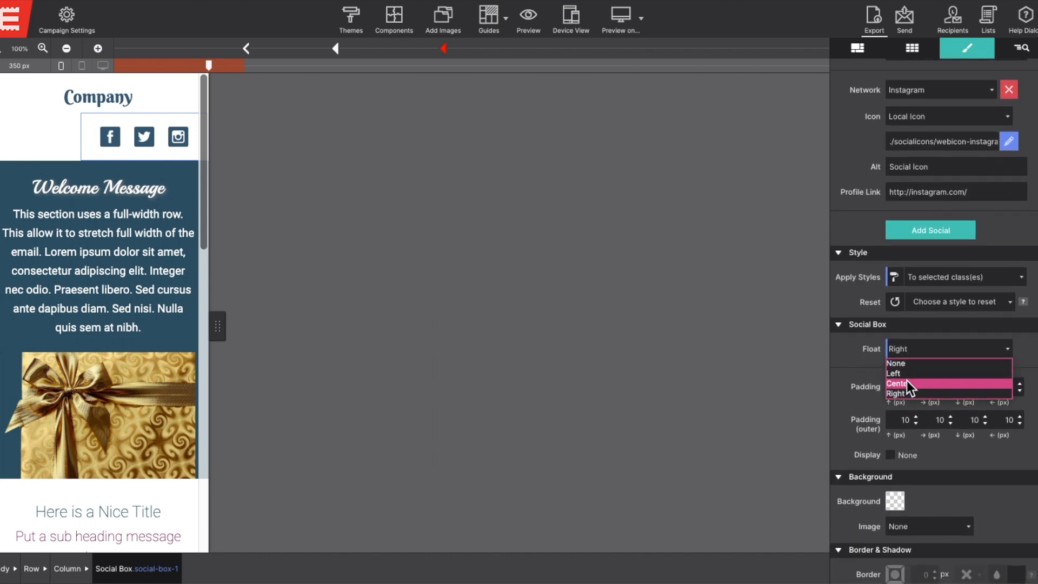
left_click(908, 383)
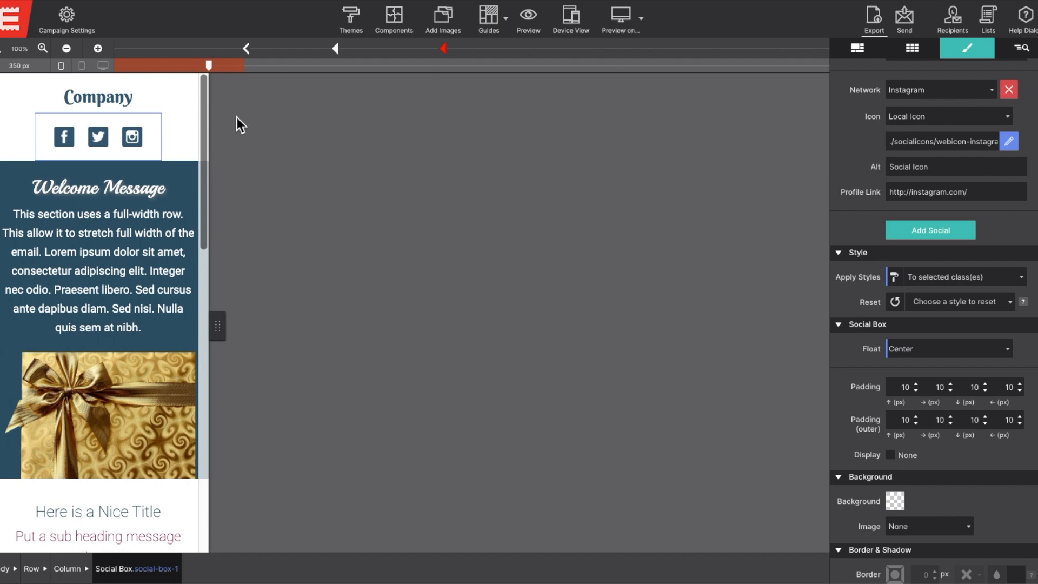
- Review the template's stacked layout at about 391 px and its side-by-side layout at about 796 px
mouse_move(212, 321)
left_mouse_down()
mouse_move(594, 329)
mouse_move(230, 322)
left_mouse_up()
scroll(188, 318, "down", 10)
scroll(187, 311, "down", 5)
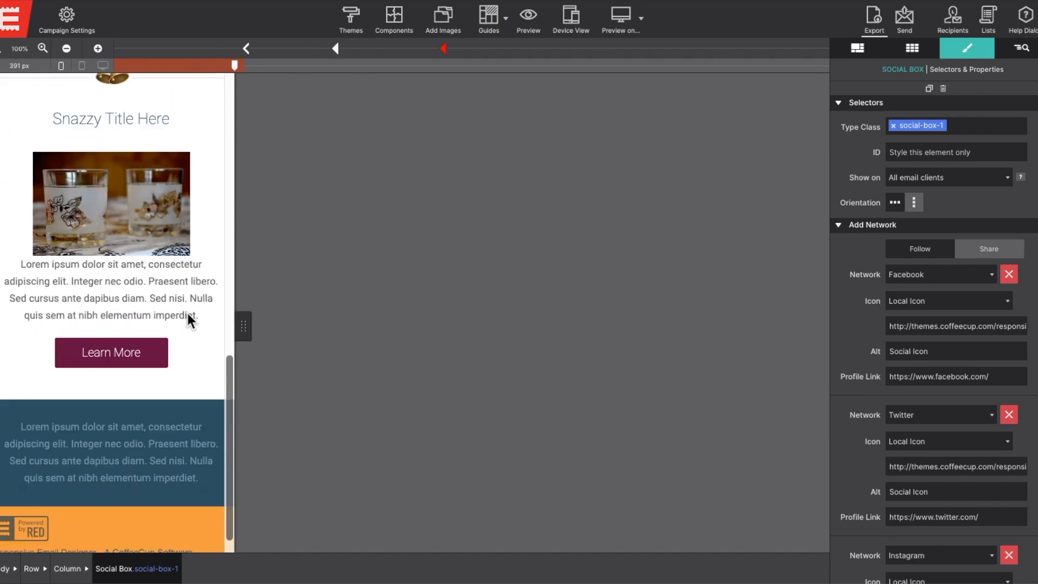
left_click_drag(236, 60, 491, 70)
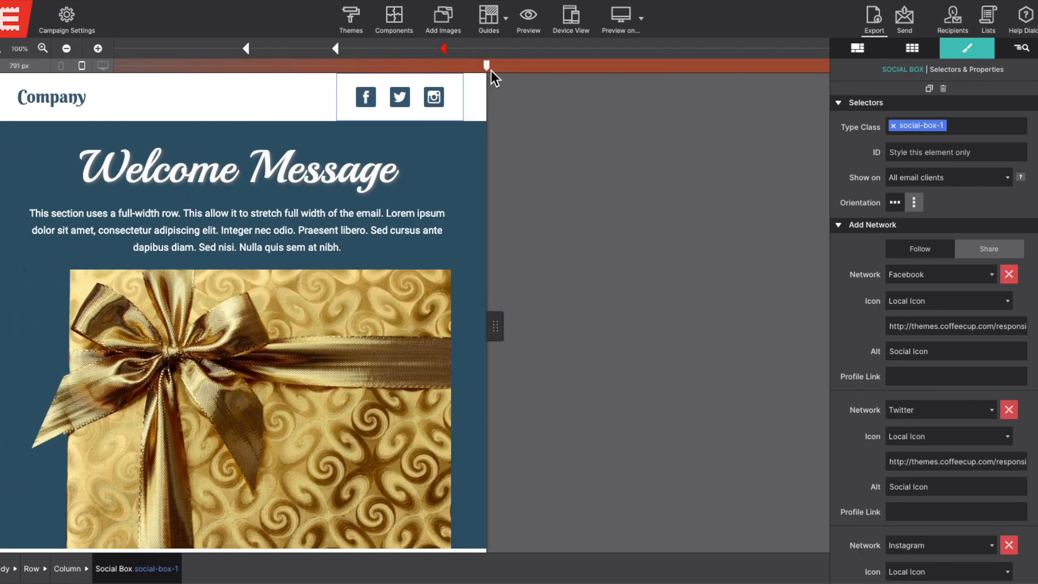
scroll(395, 195, "down", 4)
scroll(395, 195, "down", 7)
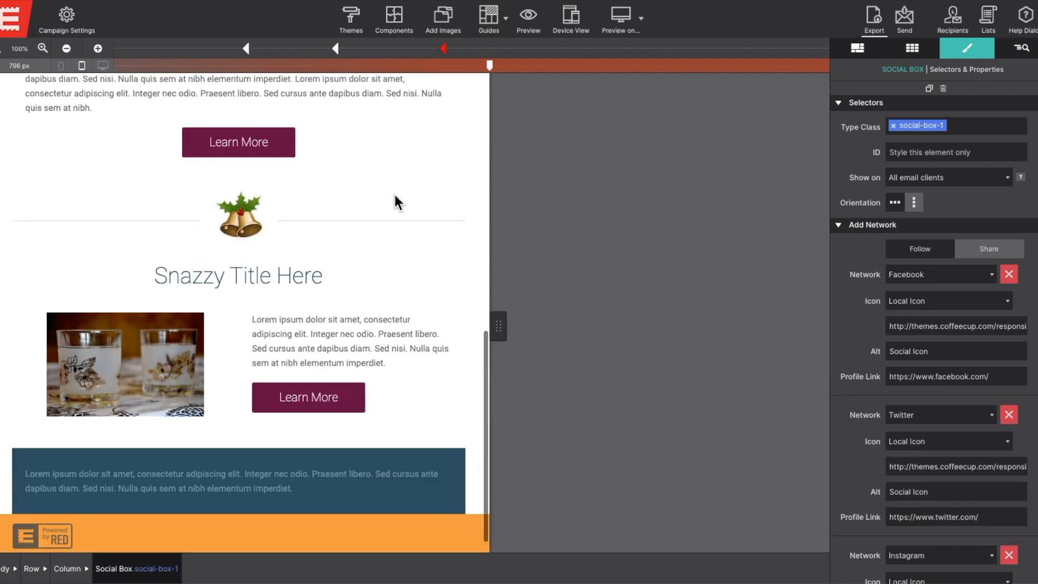
scroll(394, 195, "up", 5)
scroll(395, 196, "up", 7)
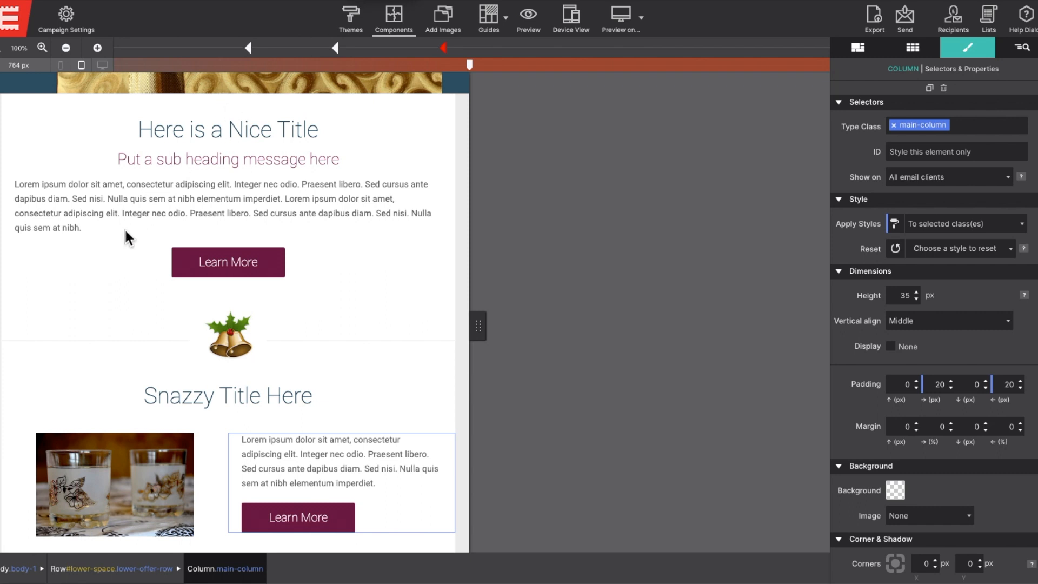
- At a canvas width of about 489 px, set the main-column class's left and right padding to 10 px
left_click(64, 258)
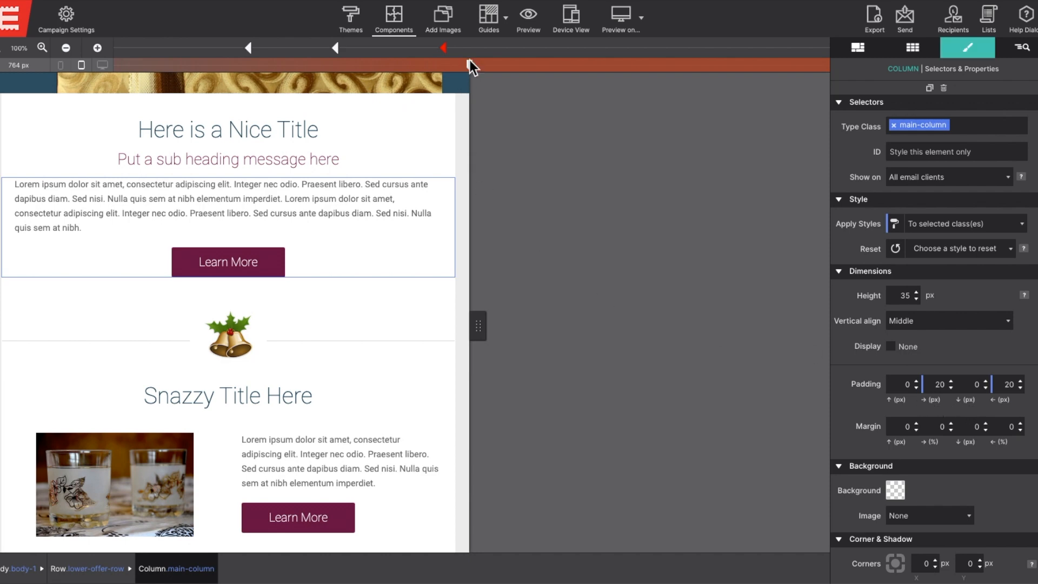
left_click_drag(470, 61, 299, 65)
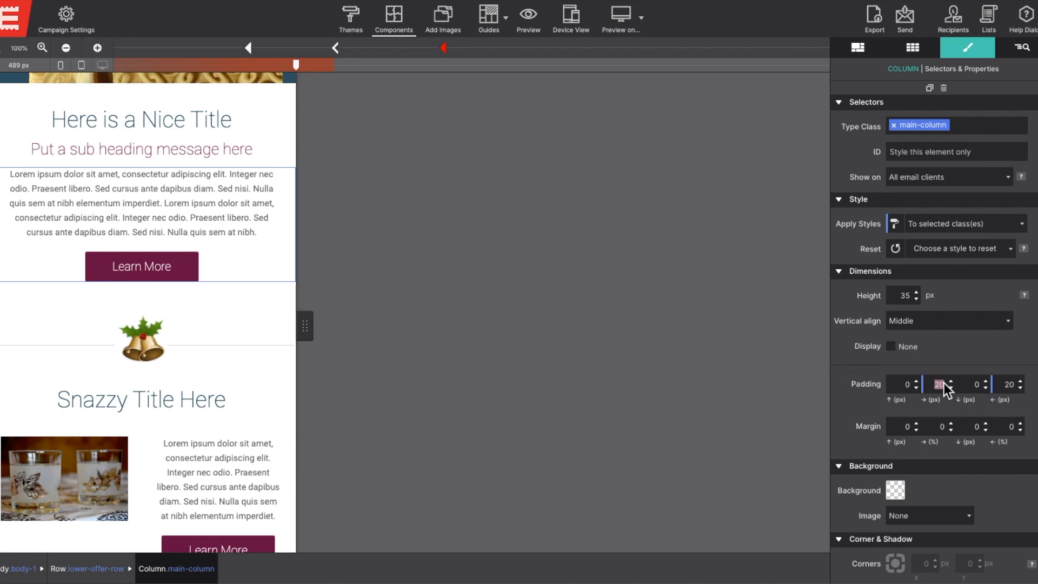
type("10")
left_click(1004, 384)
type("10")
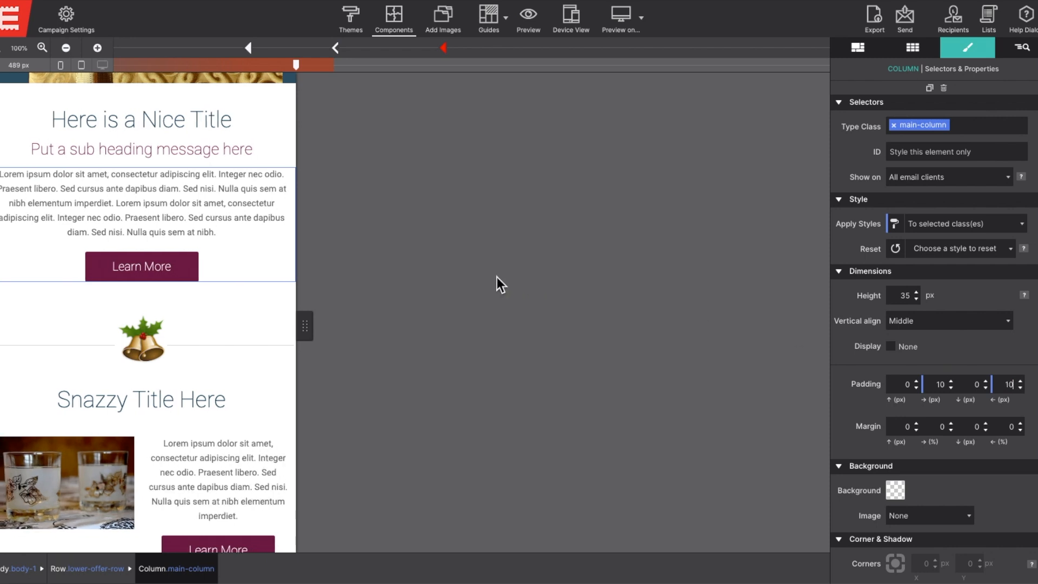
- At a canvas width of about 394 px, set the main-column class's left and right padding to 5 px
scroll(248, 281, "down", 3)
left_click_drag(292, 68, 241, 63)
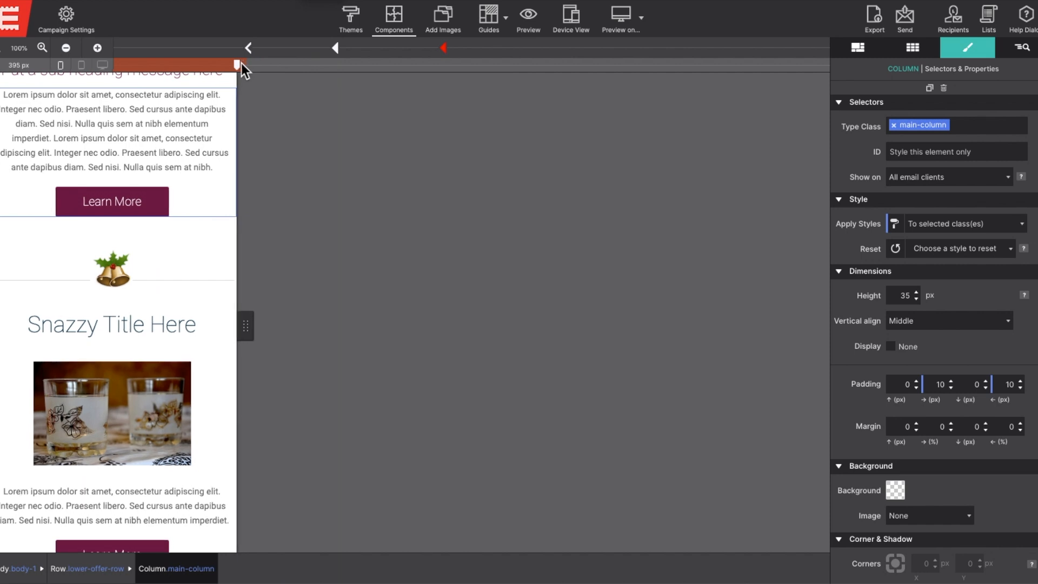
scroll(213, 104, "up", 3)
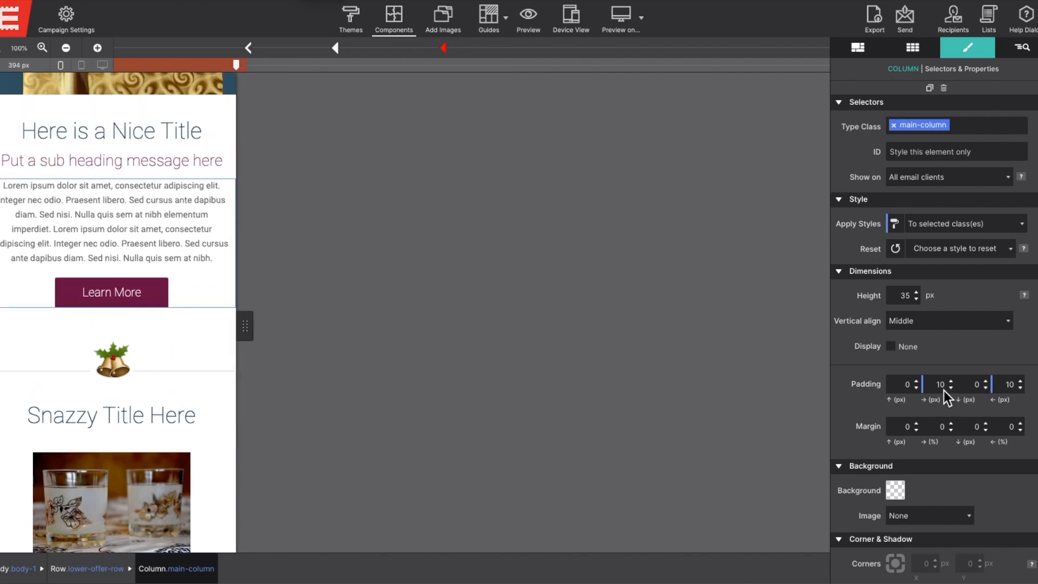
type("5")
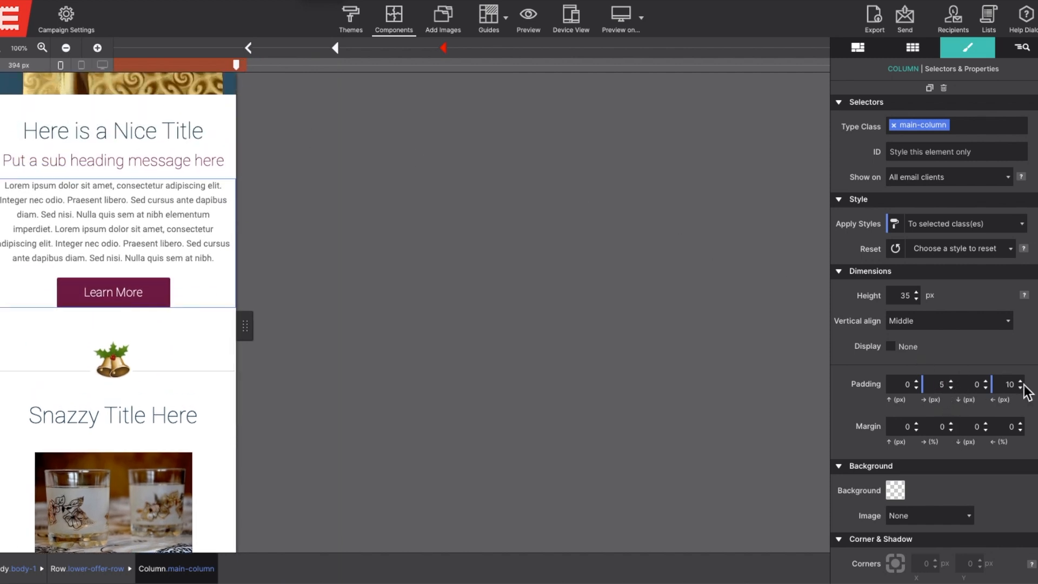
type("5")
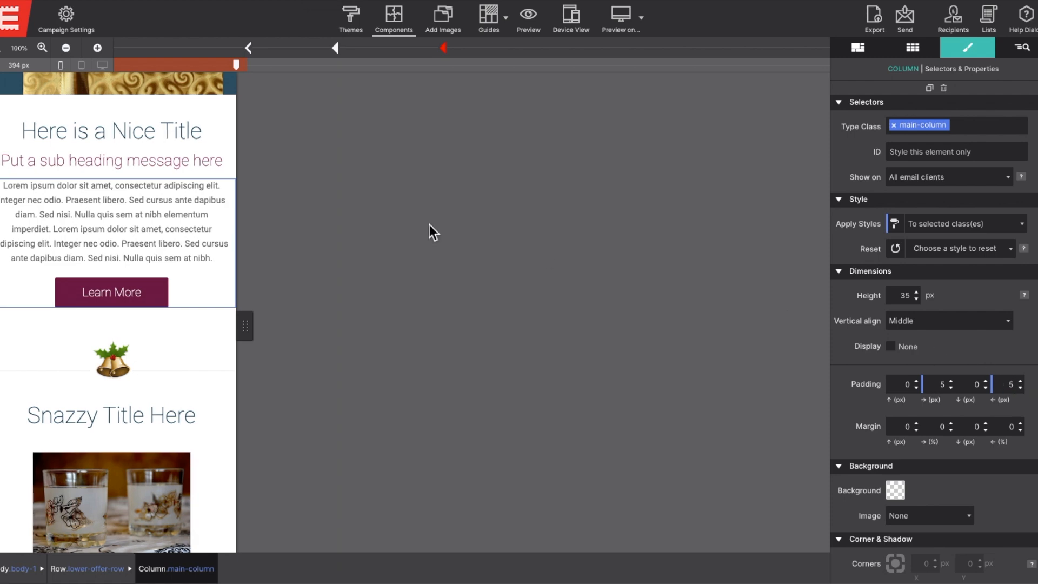
- Examine the full template from header to footer at about 394 px, and its layout at about 878 px
scroll(153, 166, "down", 6)
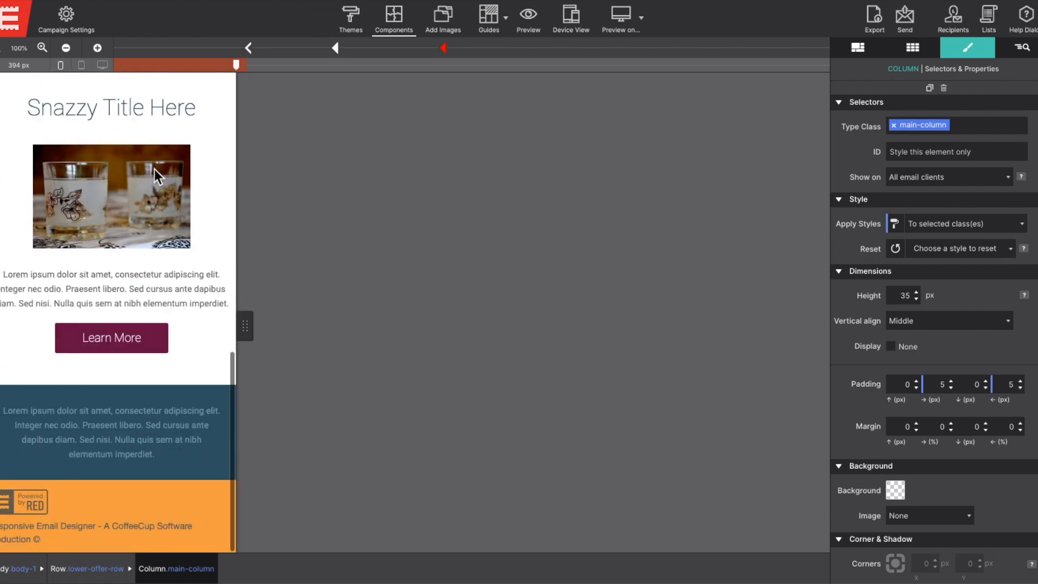
scroll(154, 170, "up", 10)
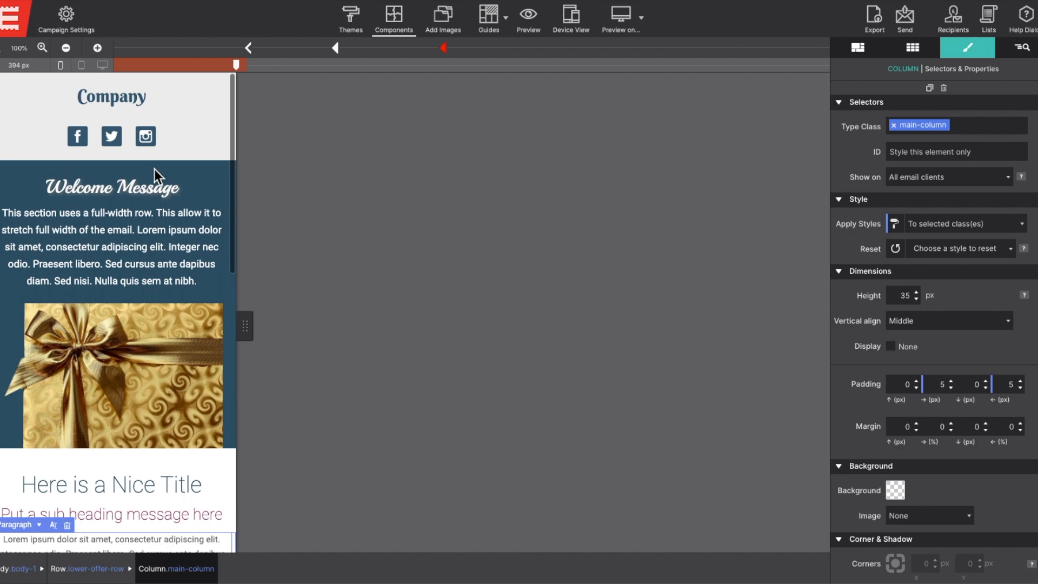
scroll(196, 112, "down", 2)
scroll(191, 120, "down", 2)
left_click_drag(236, 65, 543, 65)
scroll(455, 144, "down", 4)
scroll(456, 141, "down", 5)
scroll(456, 142, "up", 4)
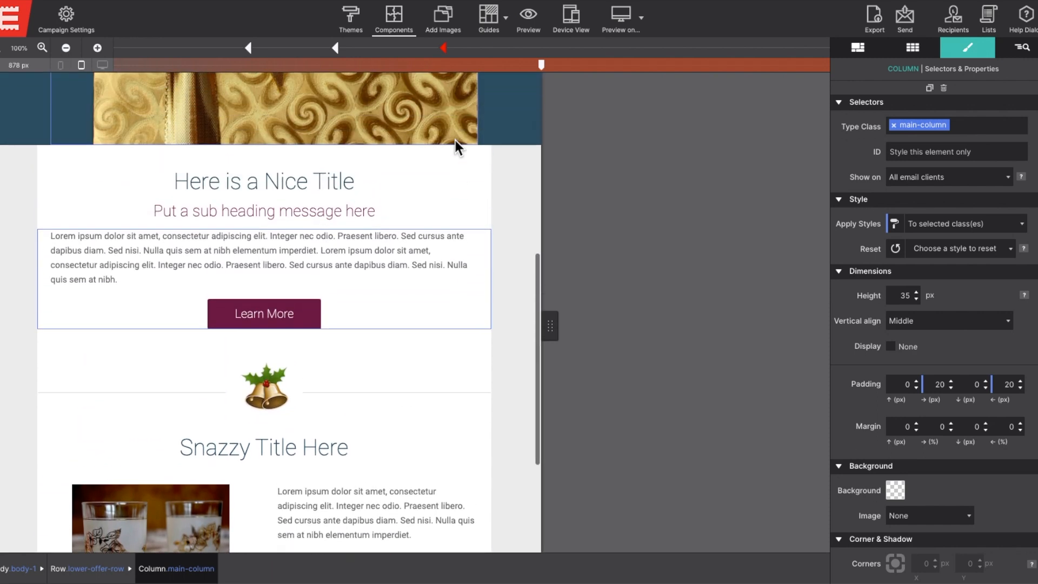
scroll(455, 144, "up", 9)
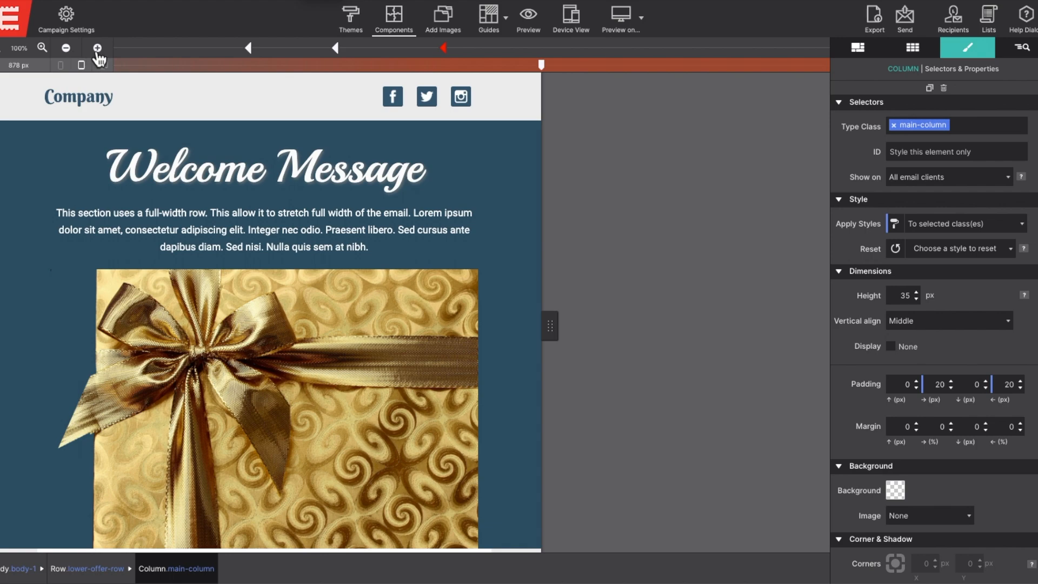
- Zoom the canvas out to 70% and review the template's content sections at the 878 px width
left_click(65, 50)
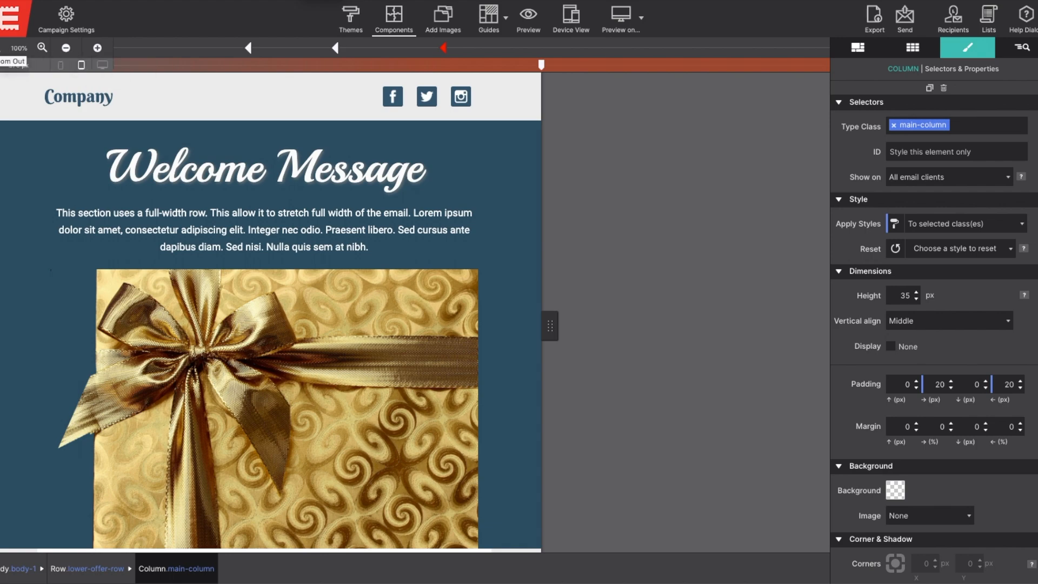
left_click(66, 50)
left_click(65, 48)
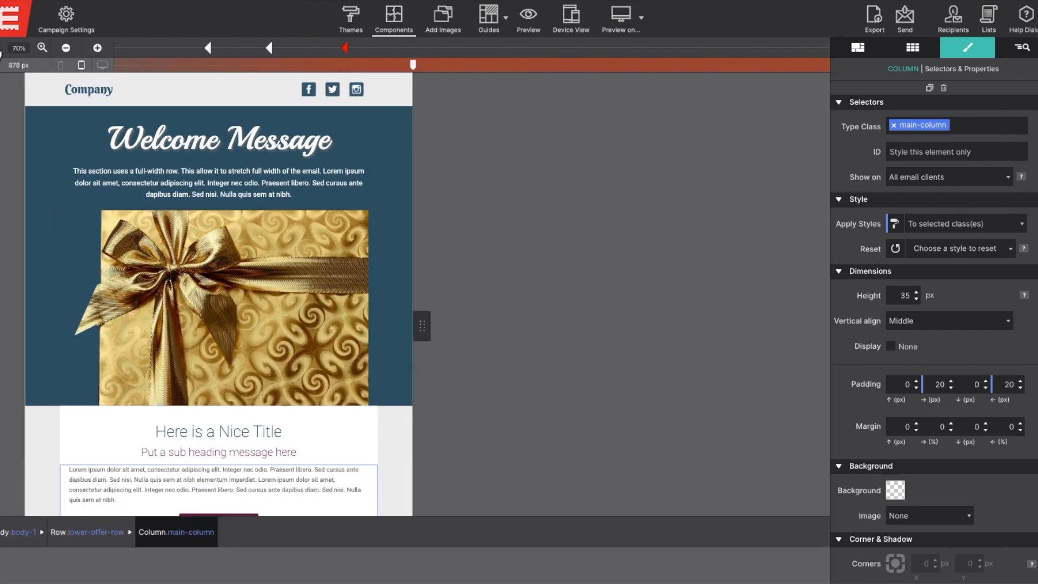
scroll(284, 208, "down", 3)
scroll(284, 209, "down", 4)
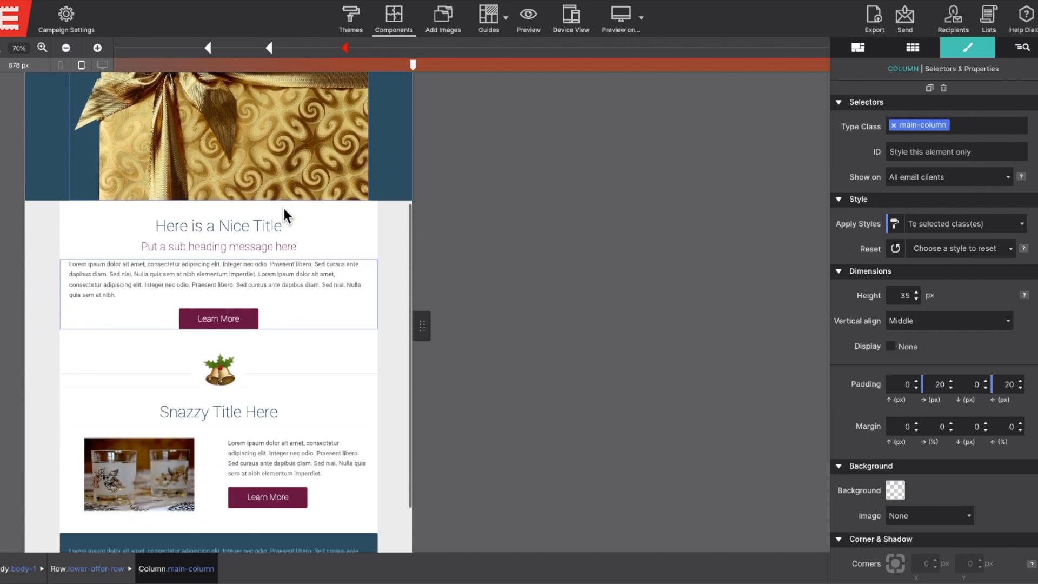
scroll(284, 208, "up", 2)
scroll(283, 209, "up", 4)
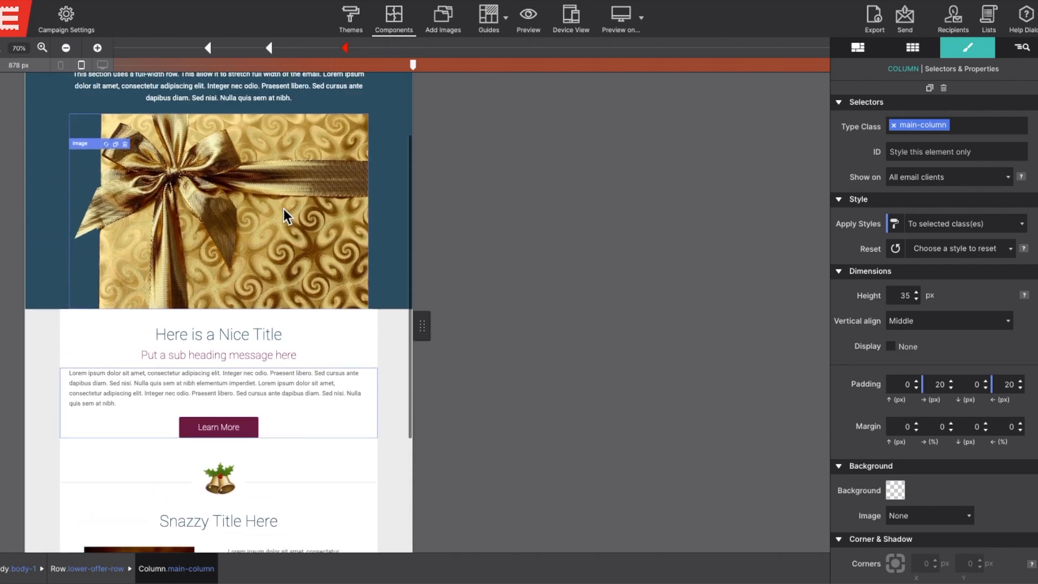